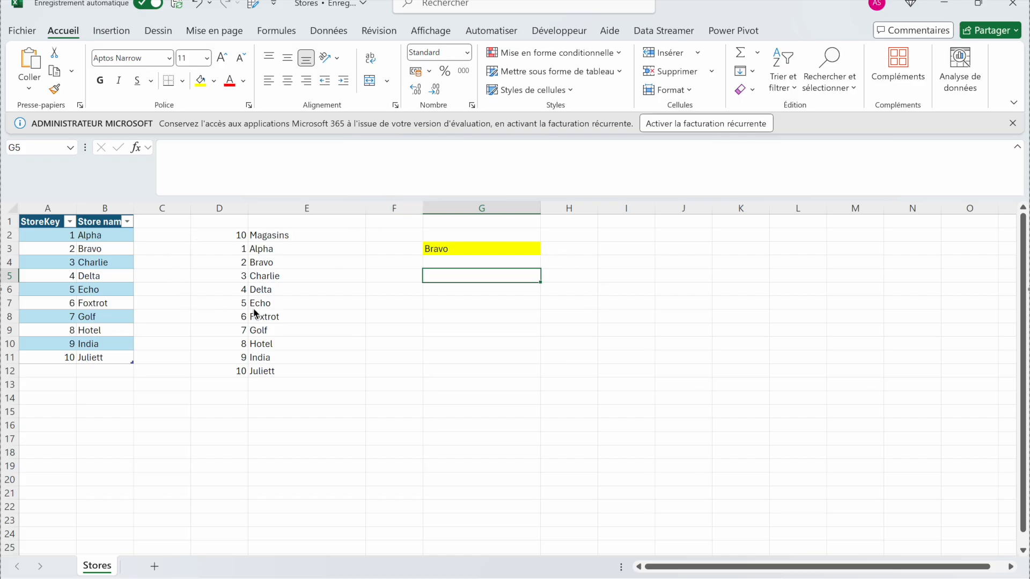
Examine the store names offered by the drop-down list in the yellow cell G3.
click(463, 248)
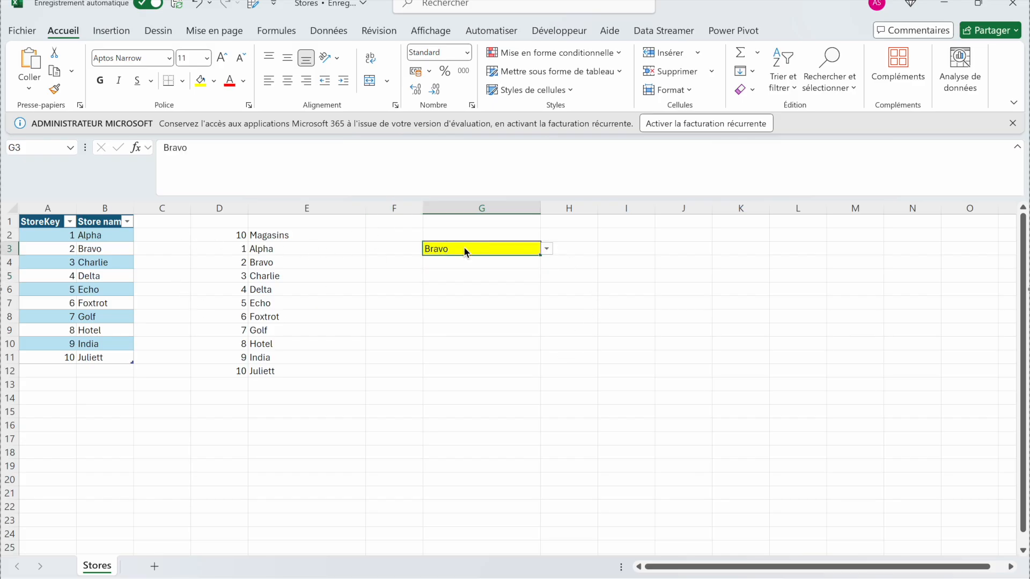
click(546, 249)
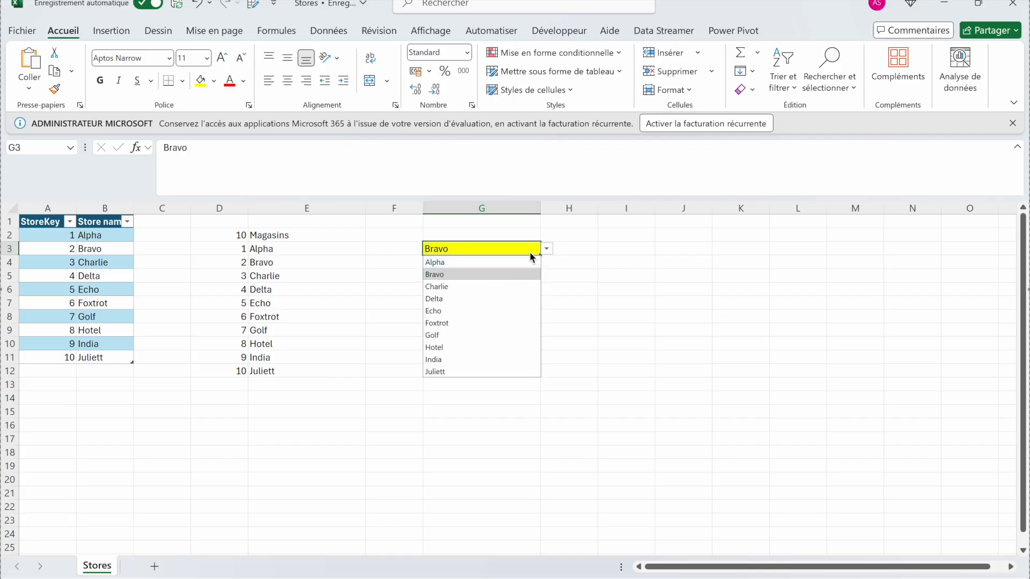
click(509, 272)
click(498, 277)
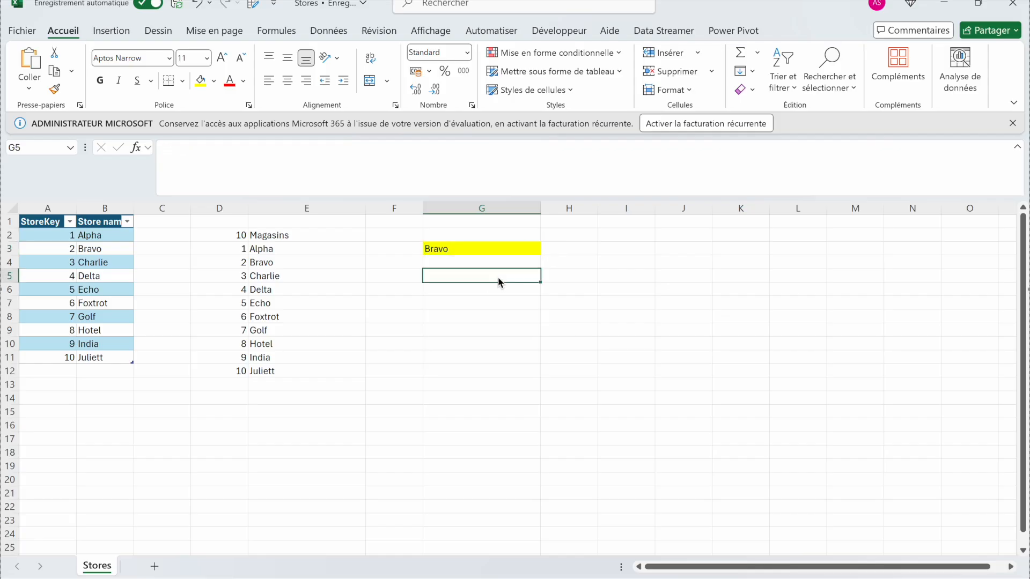
Insert a slicer on the Store name field of the Dim_Stores table from the workbook data model.
click(111, 31)
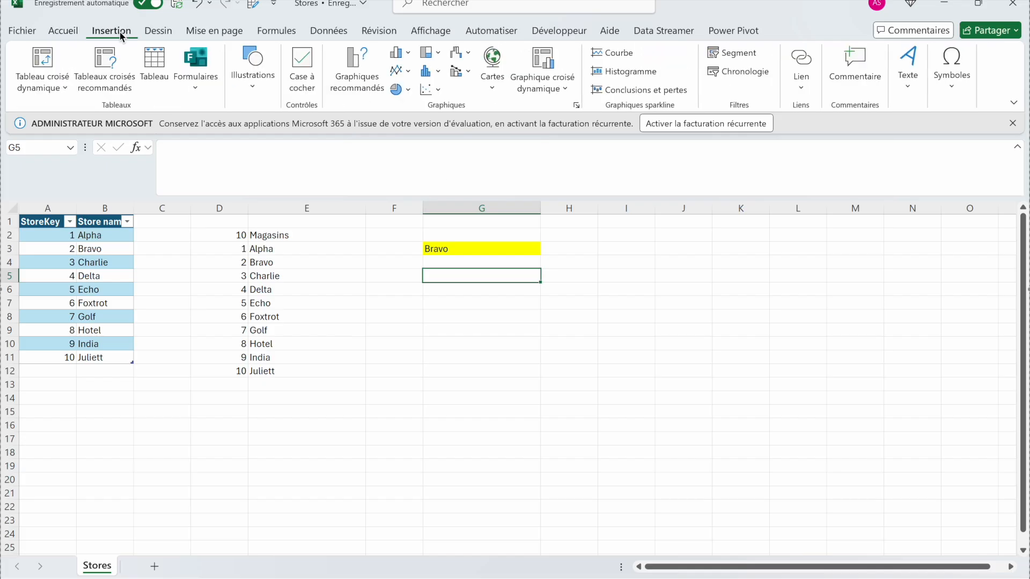
click(735, 57)
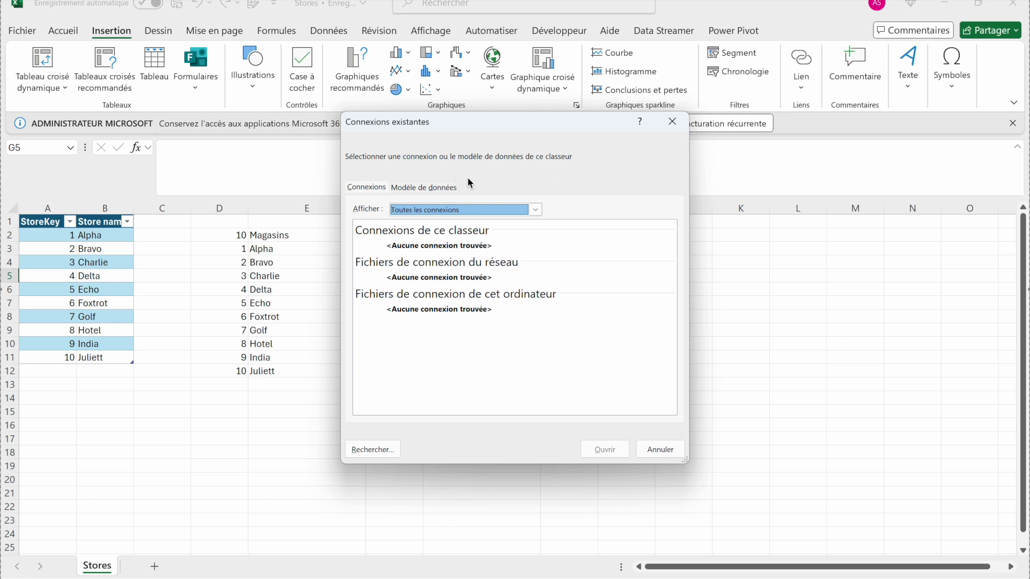
click(435, 189)
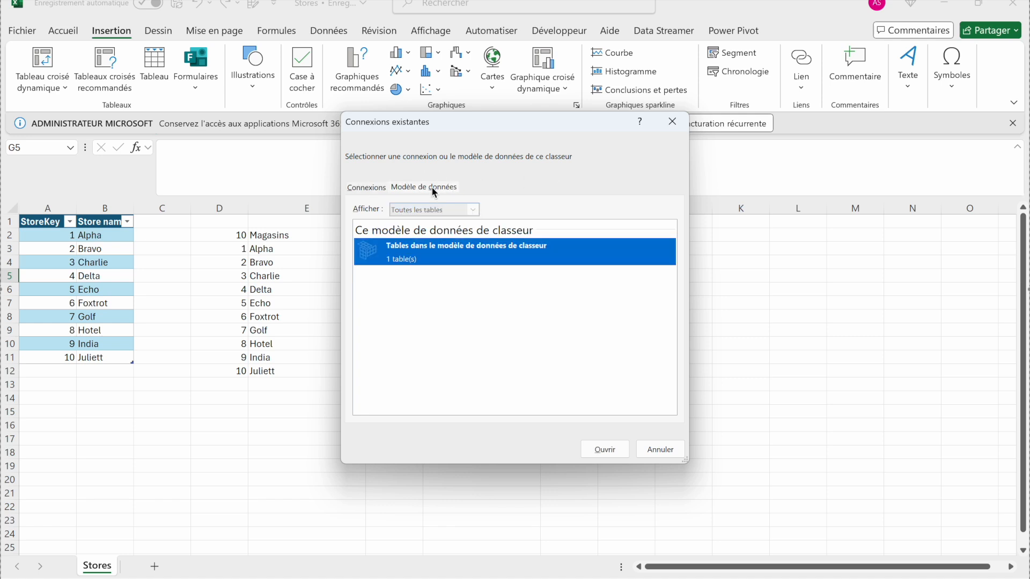
click(607, 450)
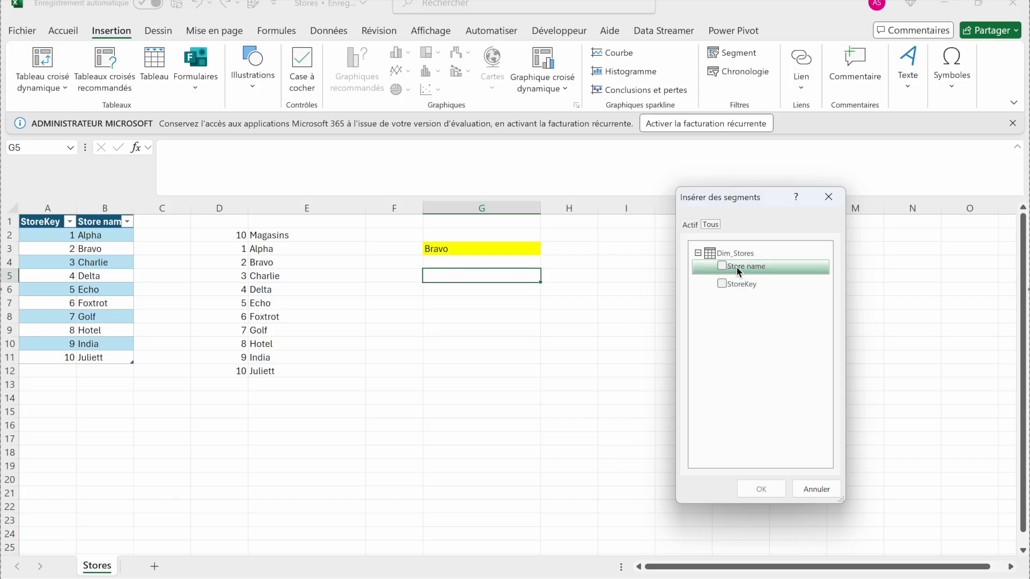
click(722, 268)
click(772, 489)
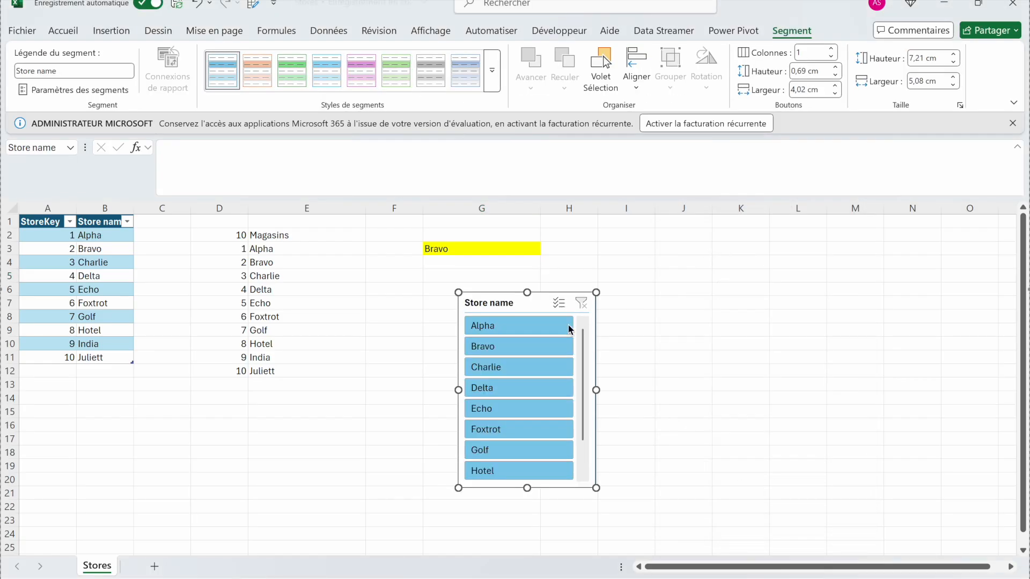
Place the Store name slicer over columns I–J starting near row 2 and lengthen it to about 9.43 cm.
drag(535, 301, 675, 238)
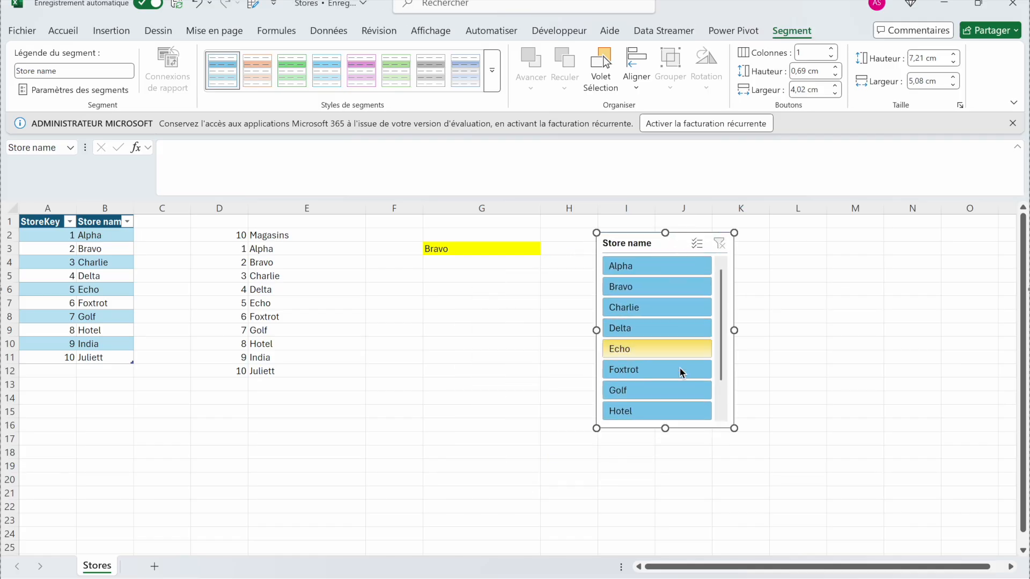
drag(664, 428, 666, 488)
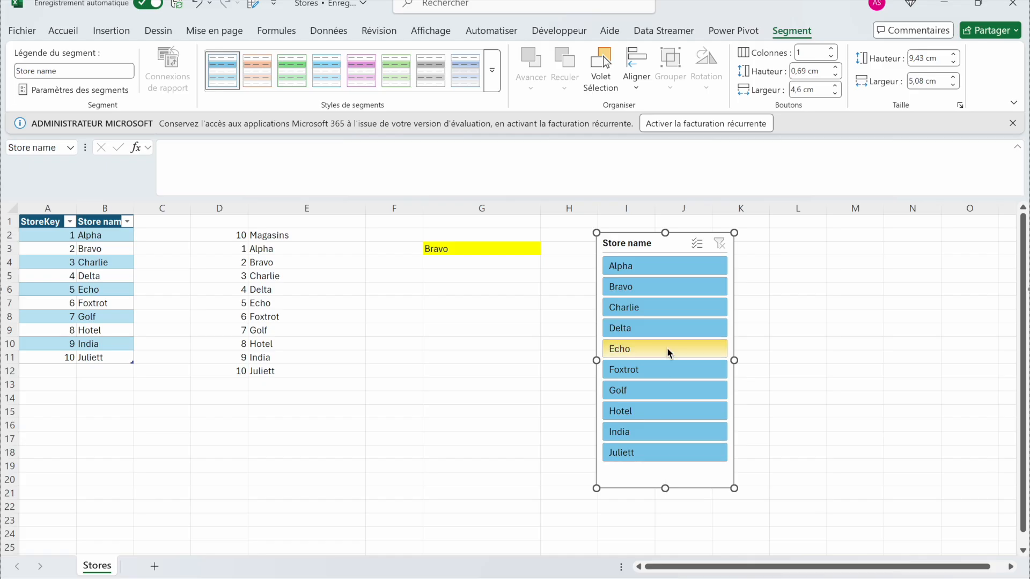
Test the Store name slicer by selecting Alpha, switching to Bravo with Delta and Foxtrot added, and clear its filter.
click(651, 267)
click(647, 287)
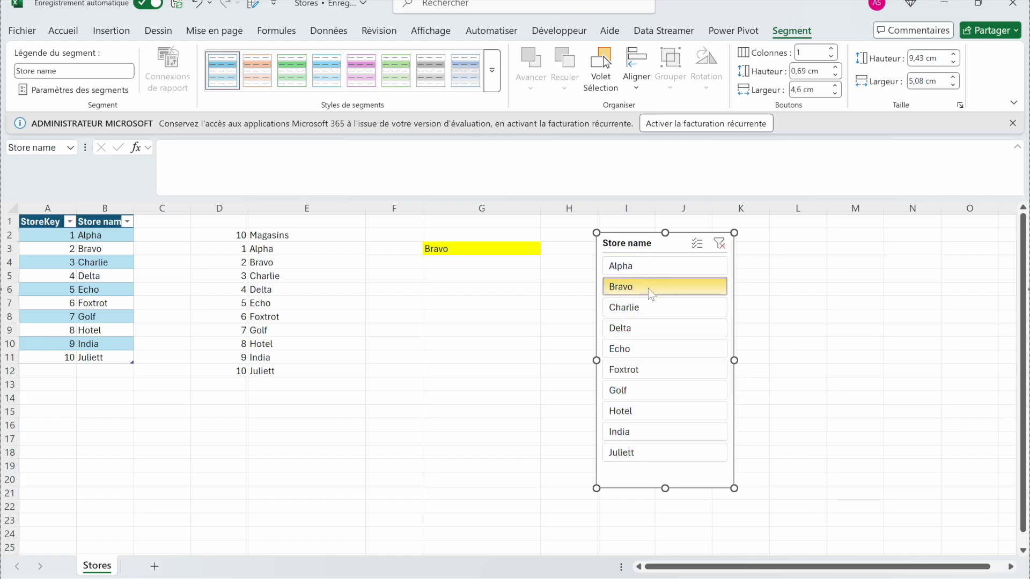
ctrl+click(647, 333)
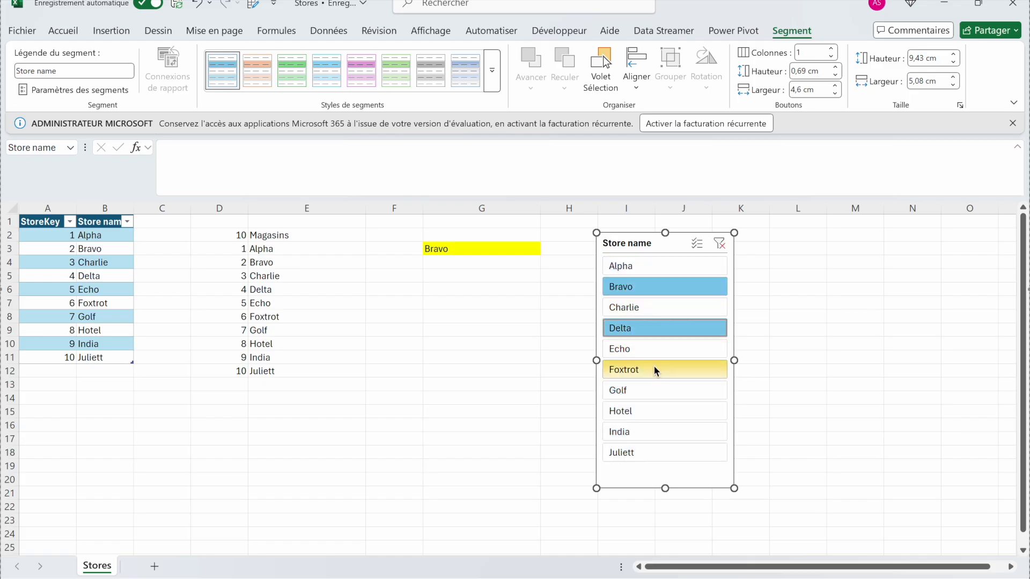
ctrl+click(652, 370)
click(719, 244)
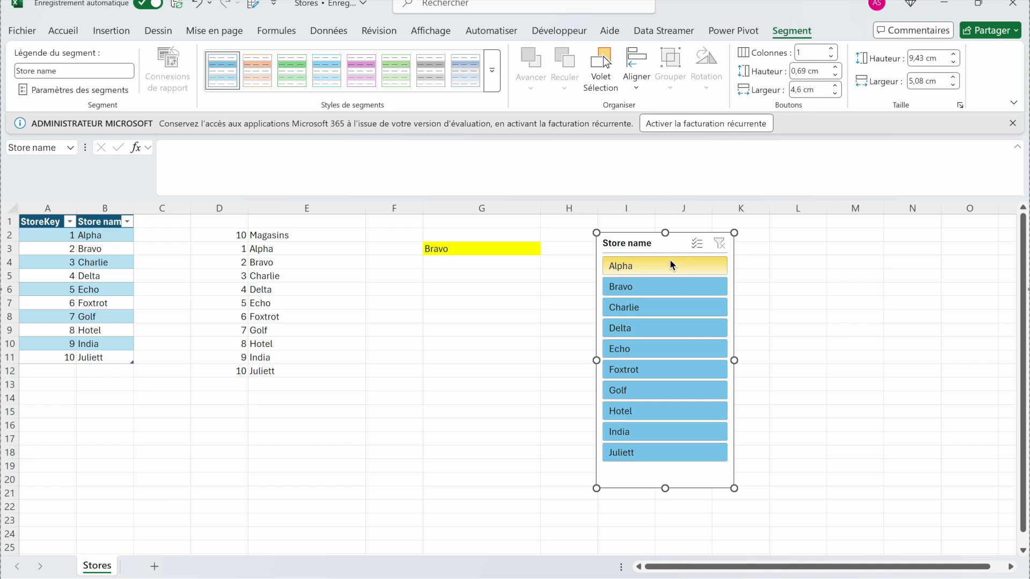
Begin a JEUCUBE formula in G5 with connection "ThisWorkbookDataModel" and Segment_Store_name as the set expression.
click(504, 276)
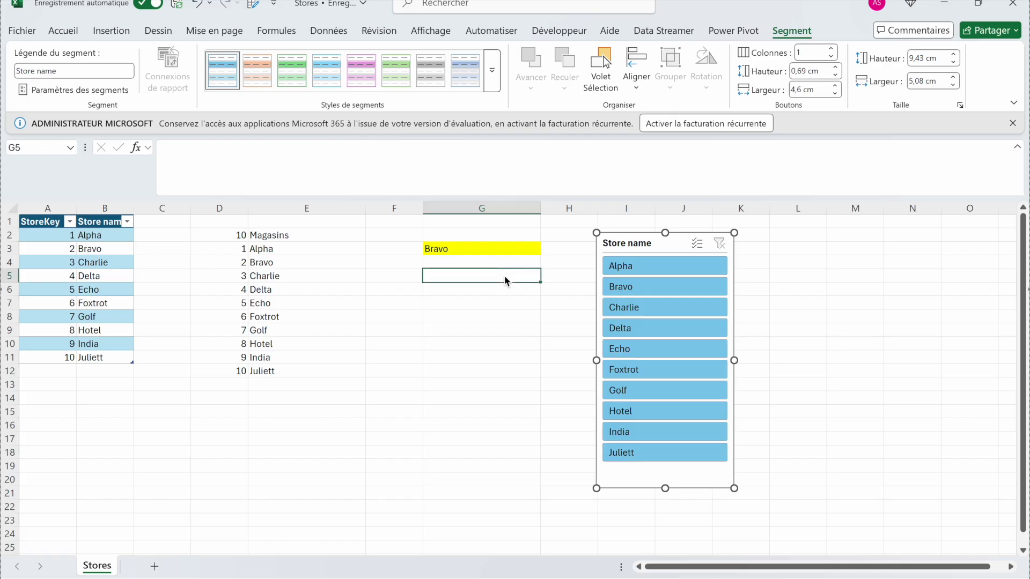
text(=jeucu)
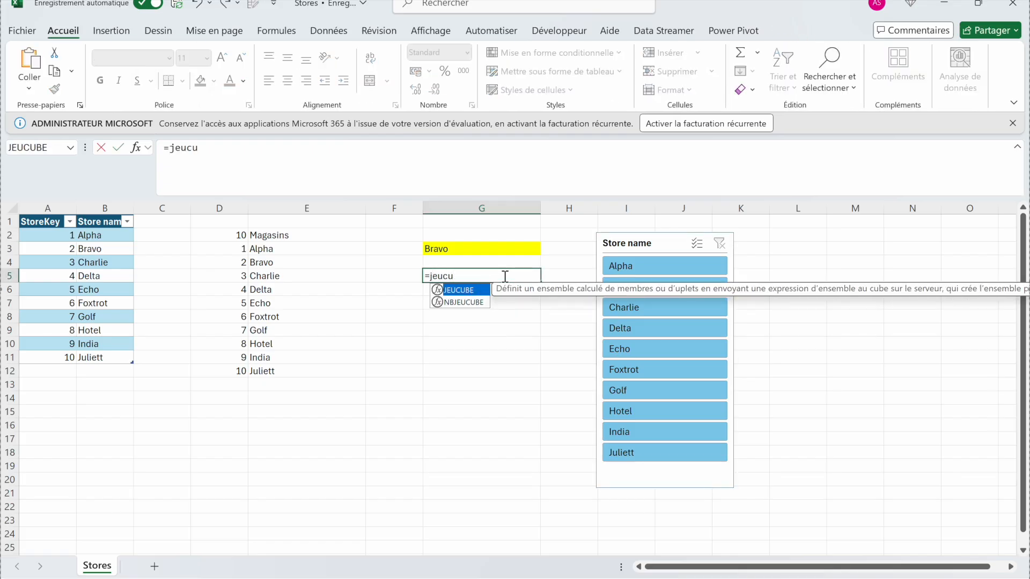
key(Tab)
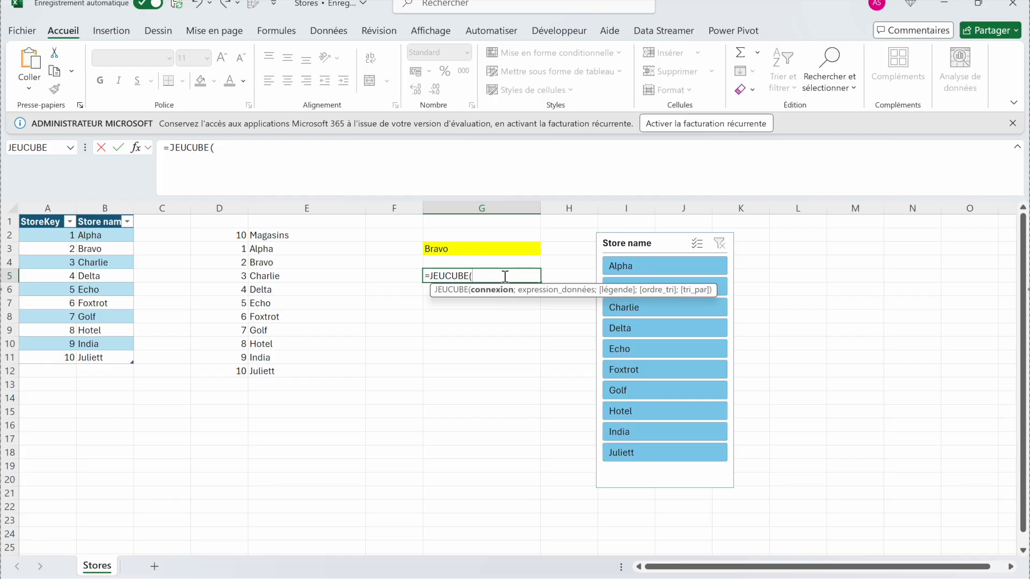
text(")
key(Tab)
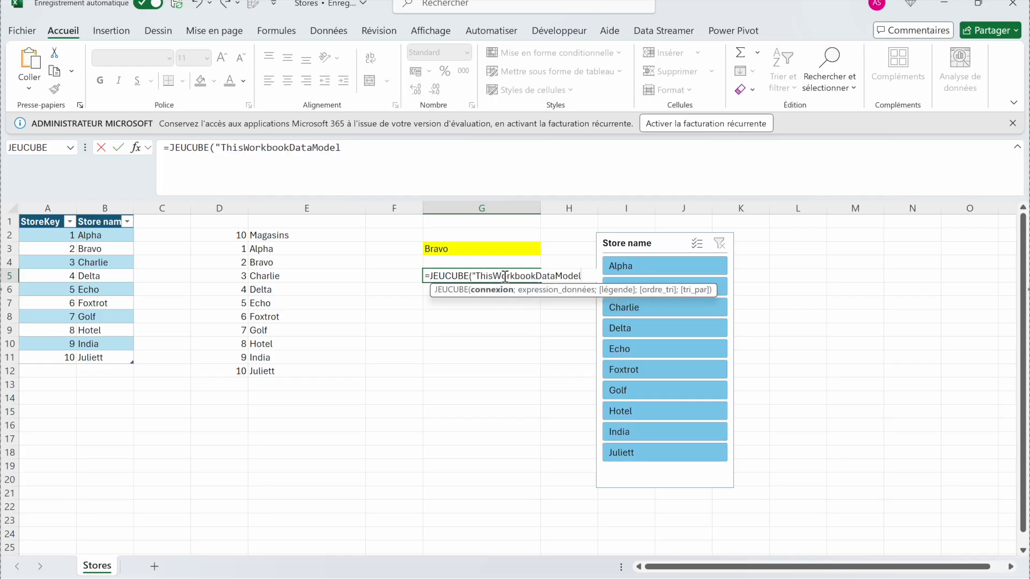
text(";)
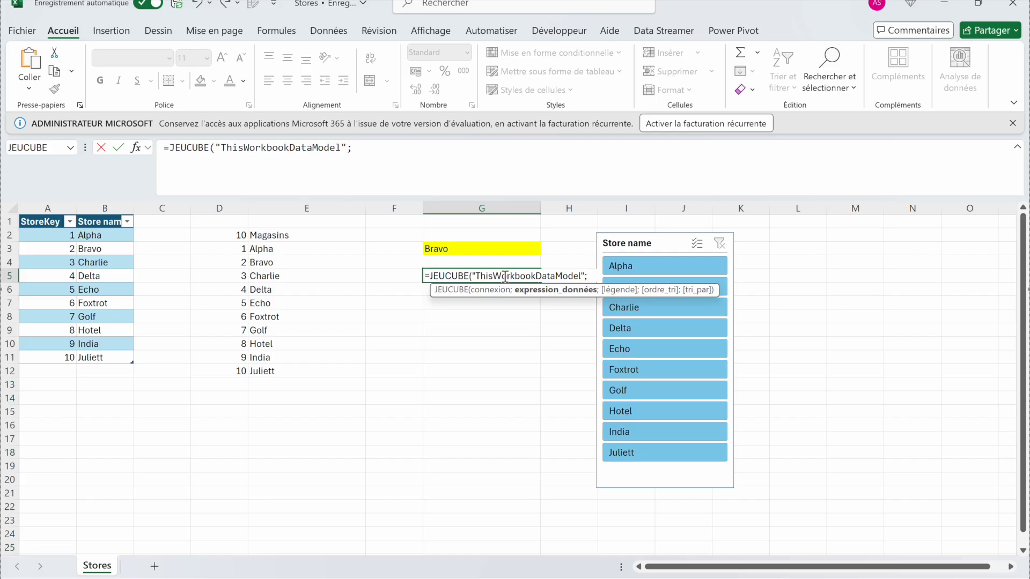
text(seg)
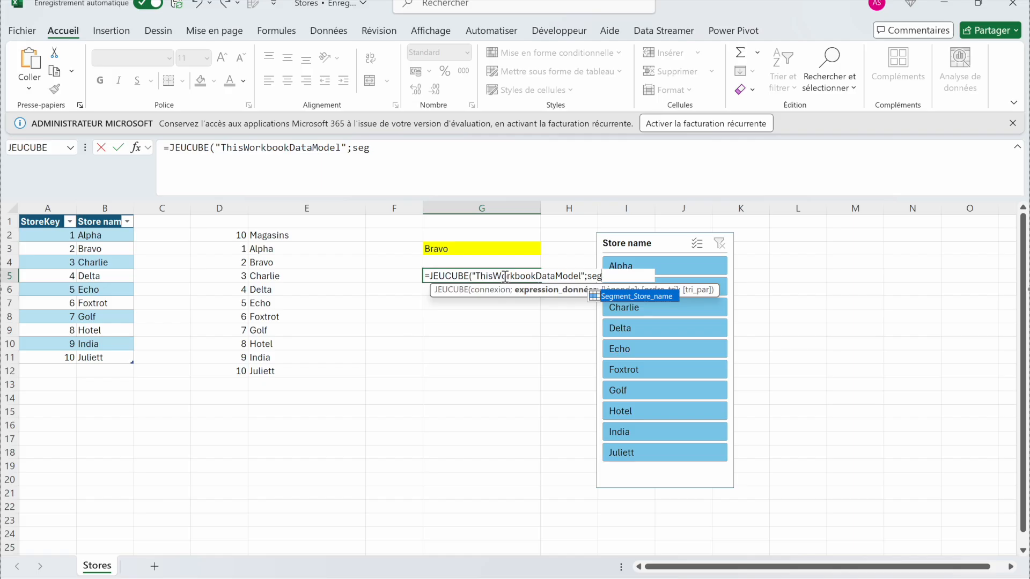
key(Tab)
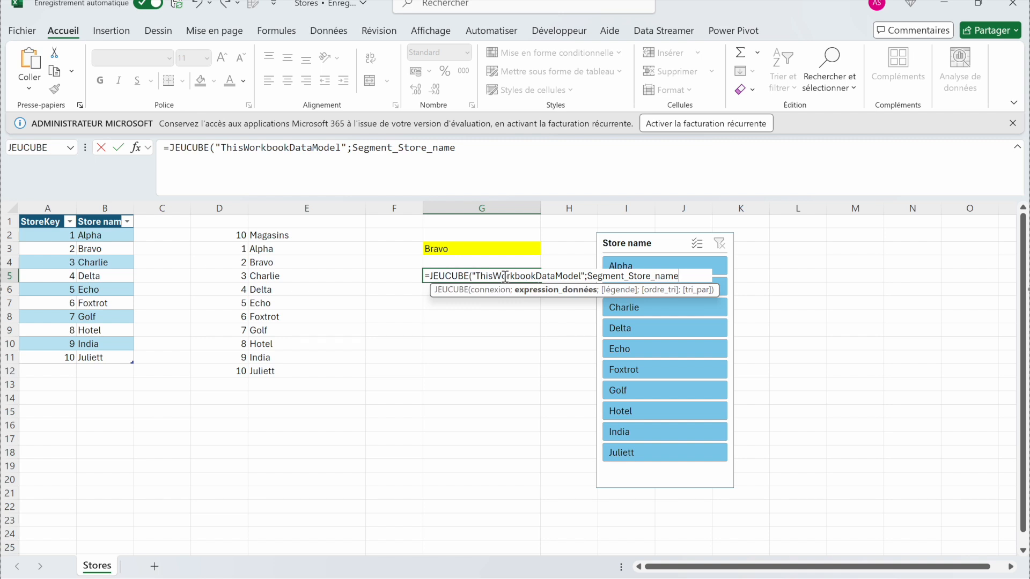
Complete the JEUCUBE formula with the caption "Magasins" and sort order 3 (Alphabétique croissant).
text(;)
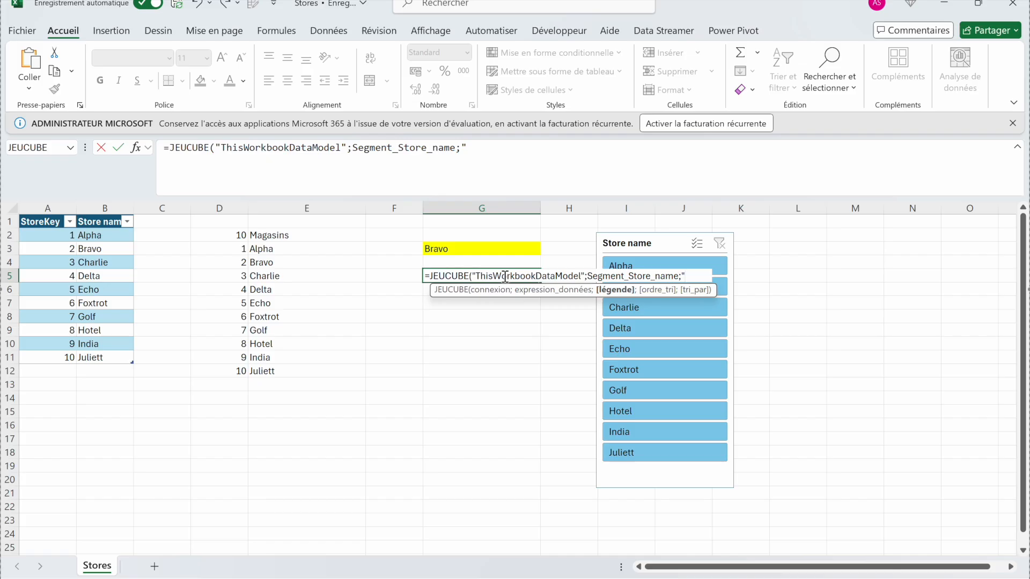
text("Magasins")
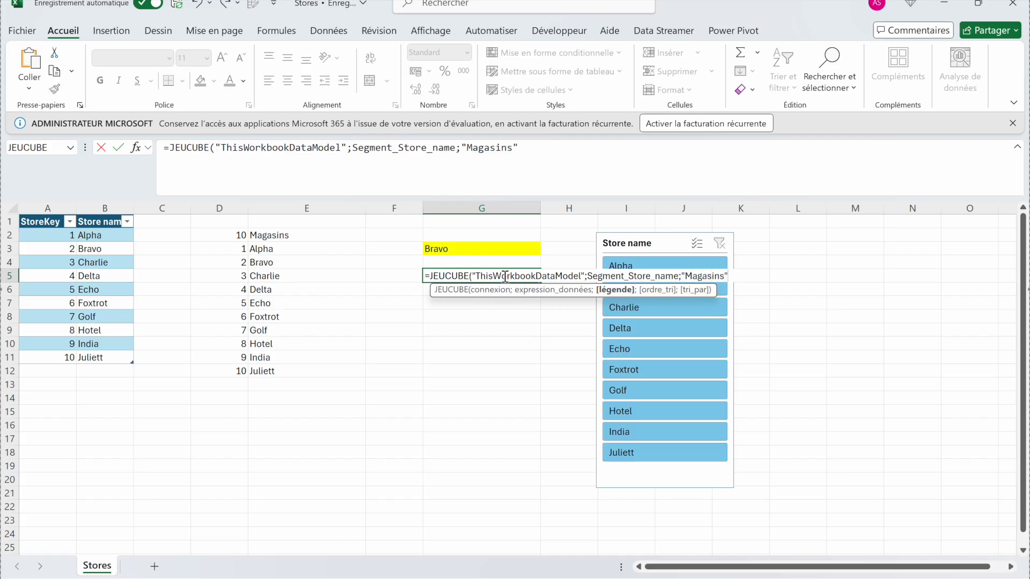
text(;)
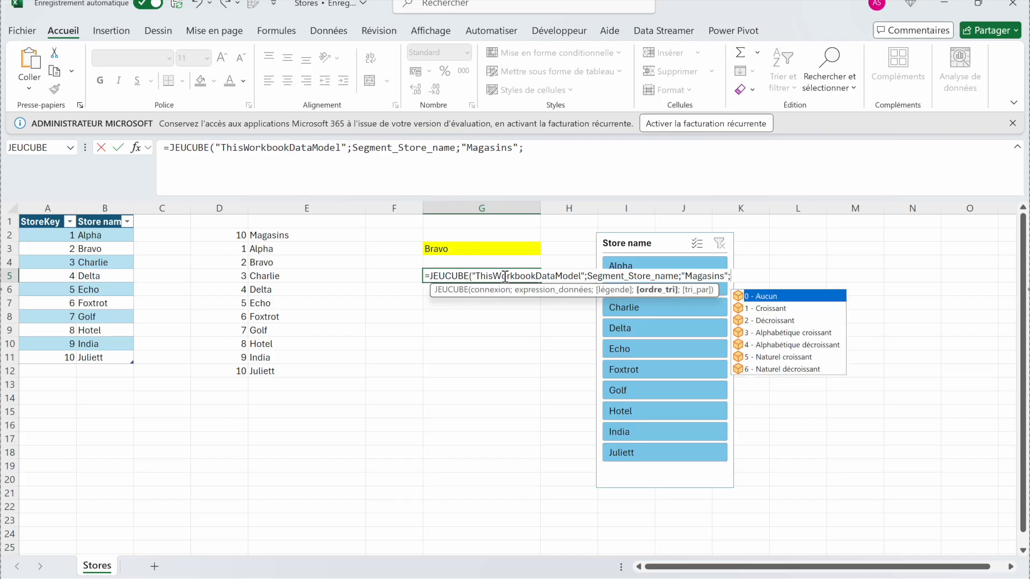
key(Down)
key(Down)
key(Down)
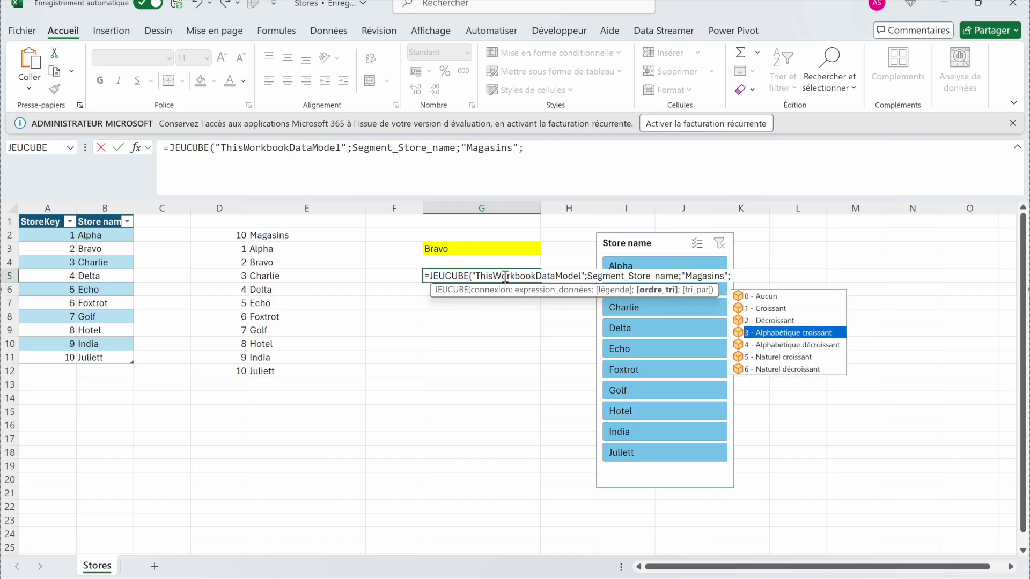
key(Tab)
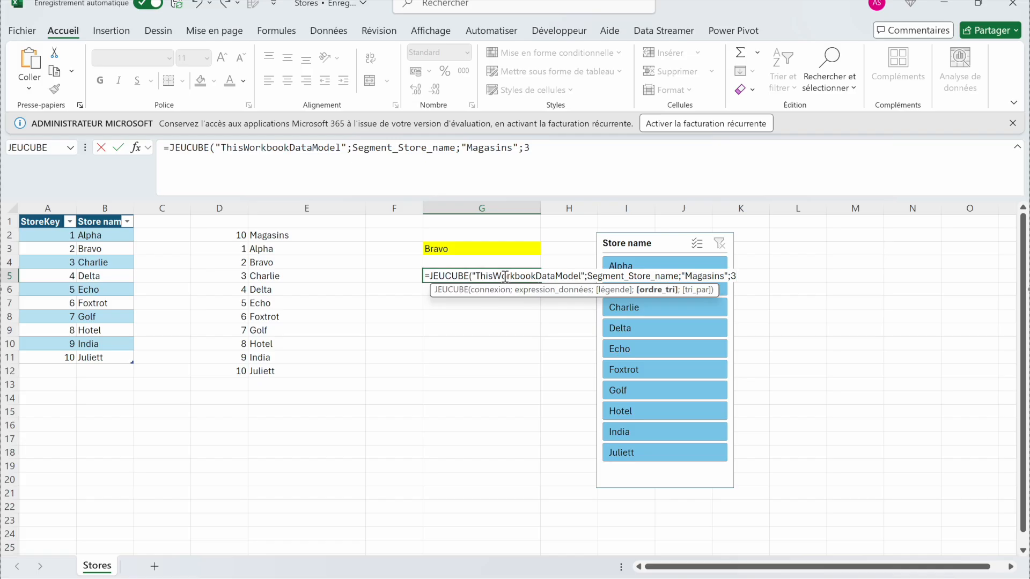
text())
key(Return)
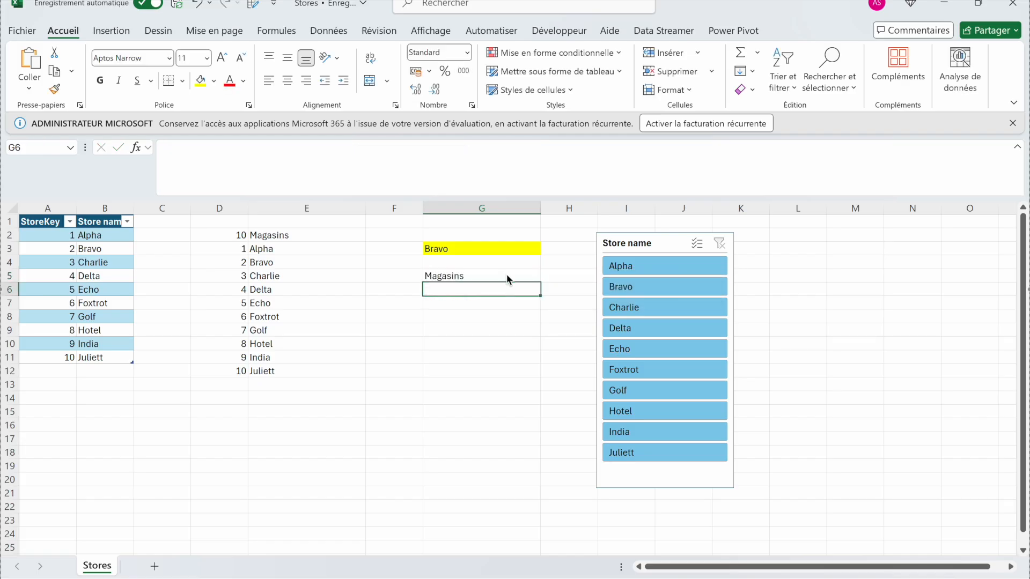
Count the elements of the Magasins set in cell G6 with the formula =NBJEUCUBE(G5).
click(504, 269)
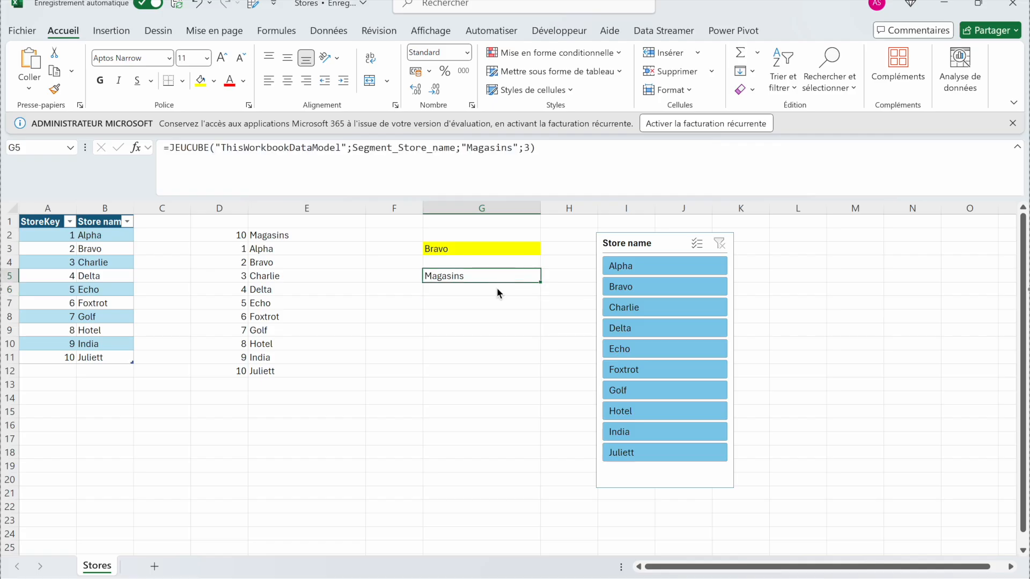
key(Return)
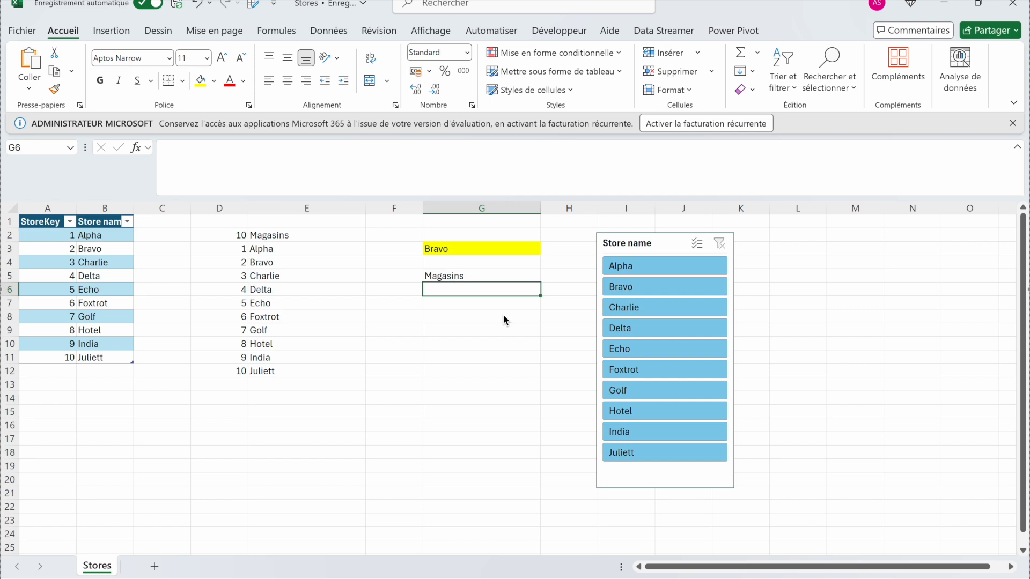
text(=nbj)
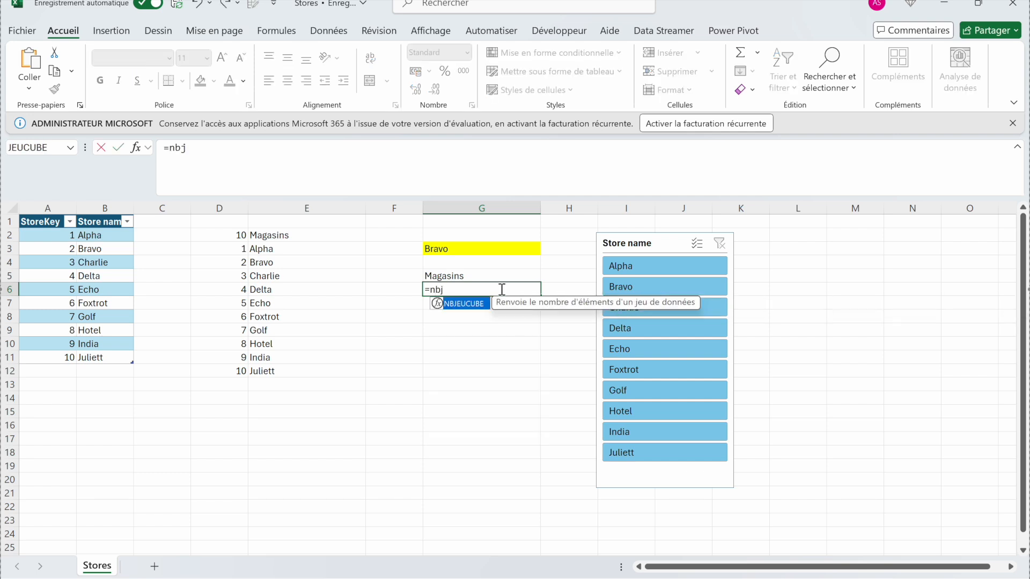
key(Tab)
click(498, 275)
text())
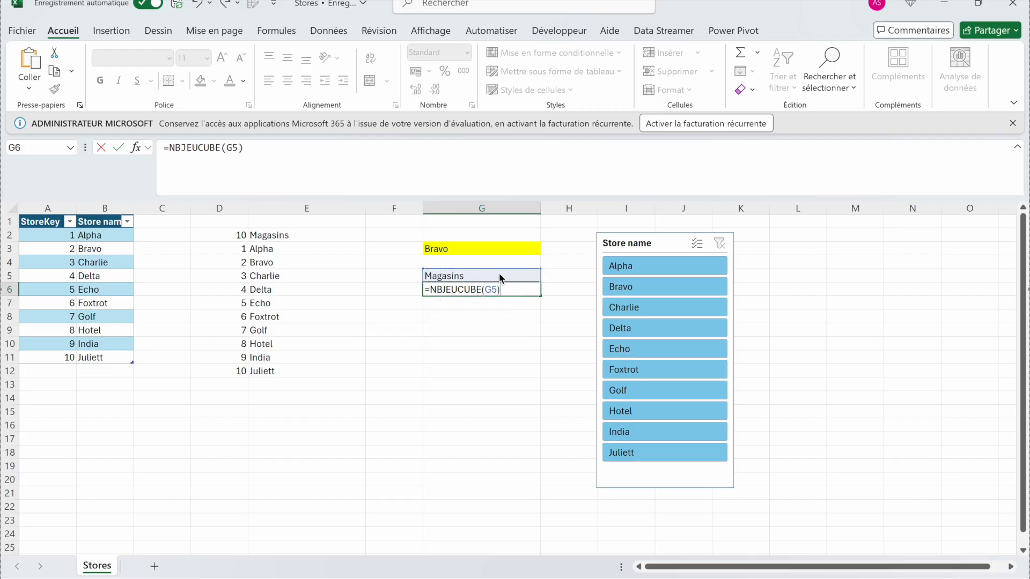
key(Return)
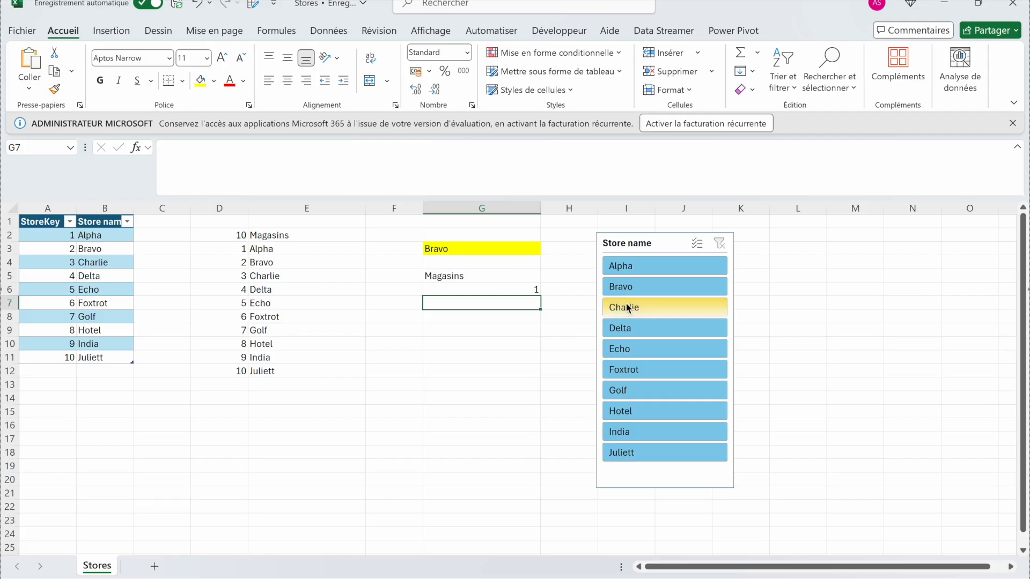
Filter the Store name slicer to Bravo and Delta.
click(642, 291)
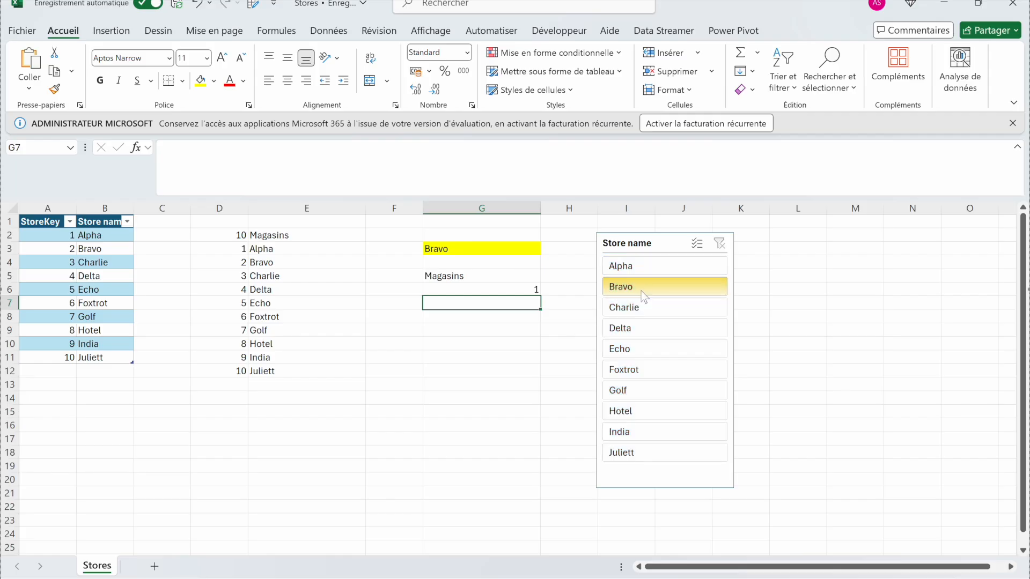
ctrl+click(642, 320)
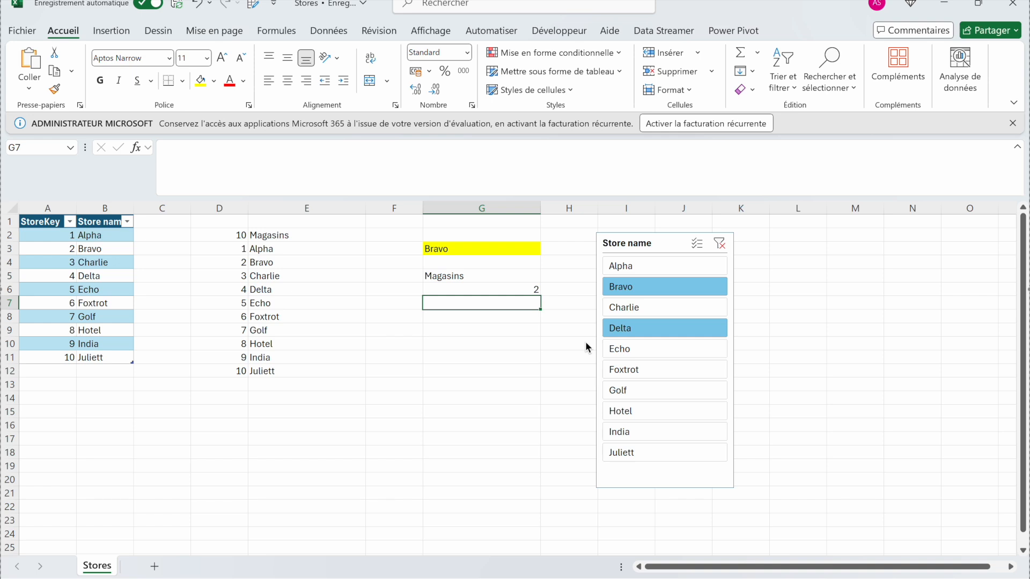
Generate the rank numbers in F7 with =SEQUENCE(G6), and add Charlie to the Store name slicer selection.
click(407, 301)
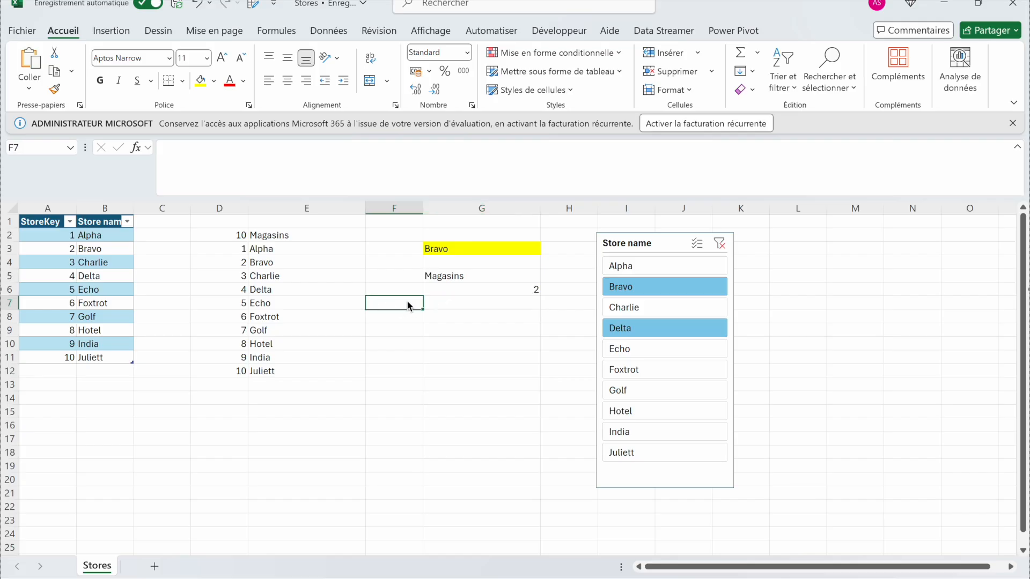
text(=sequ)
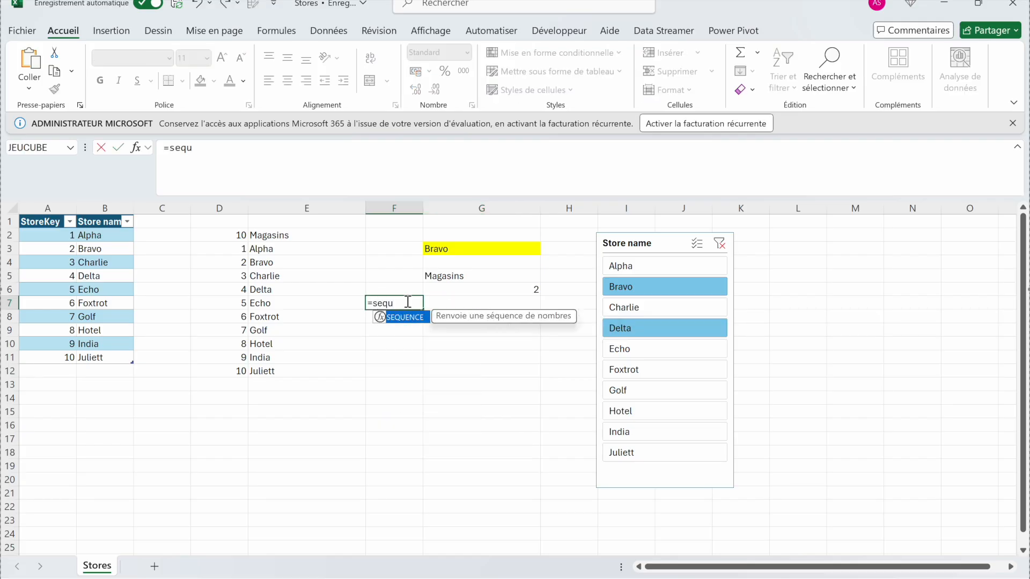
key(Tab)
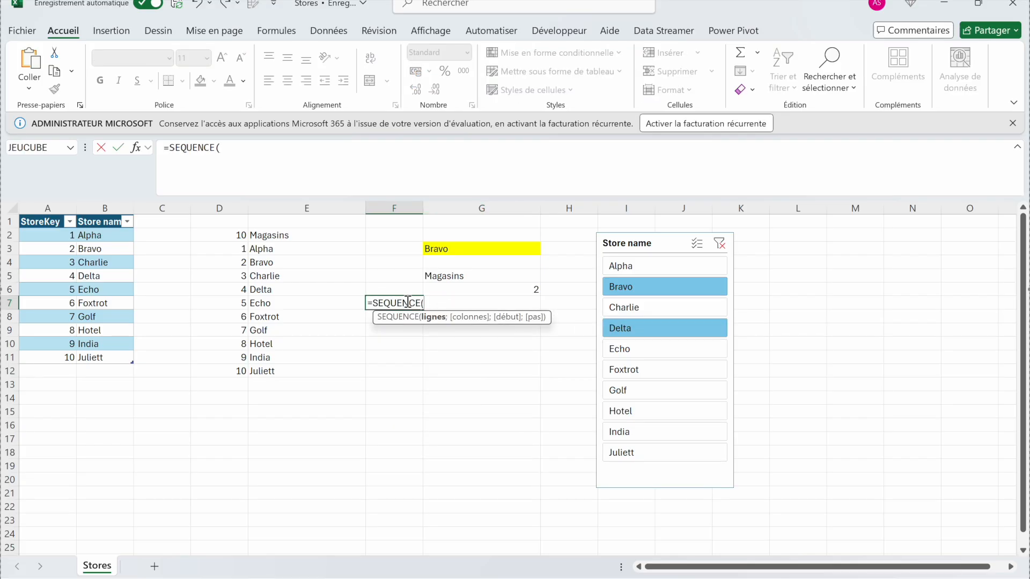
click(486, 291)
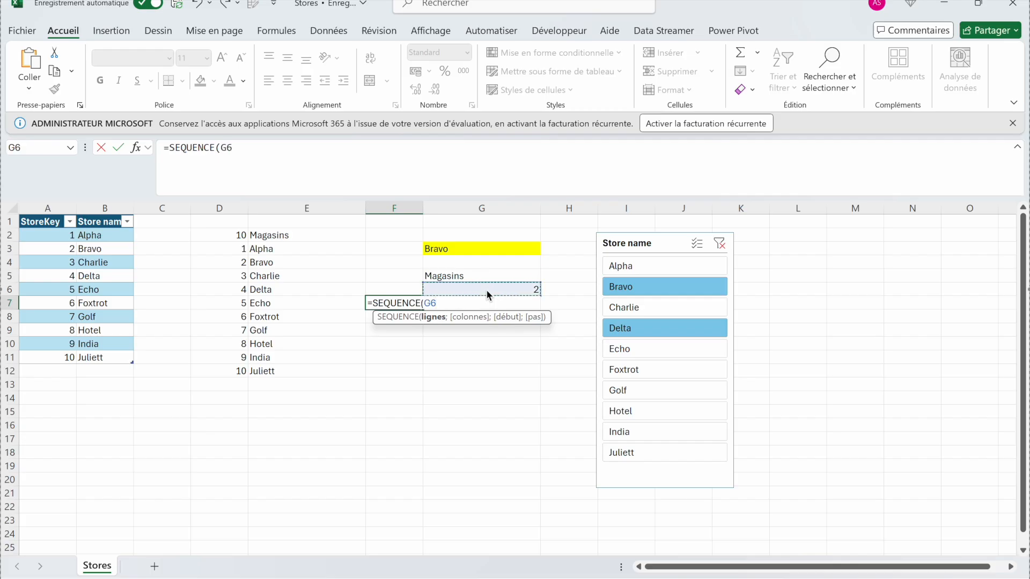
text())
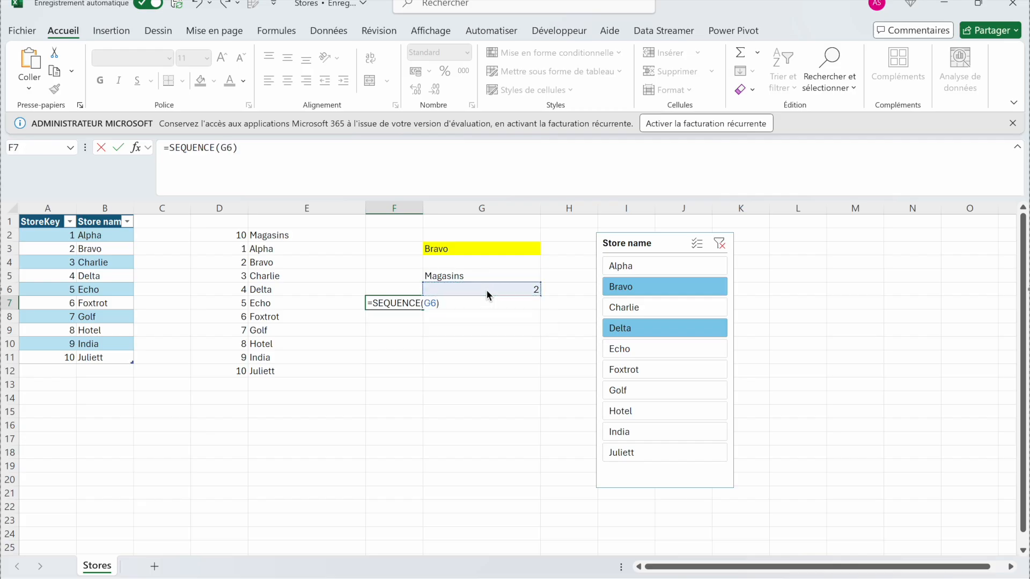
key(Return)
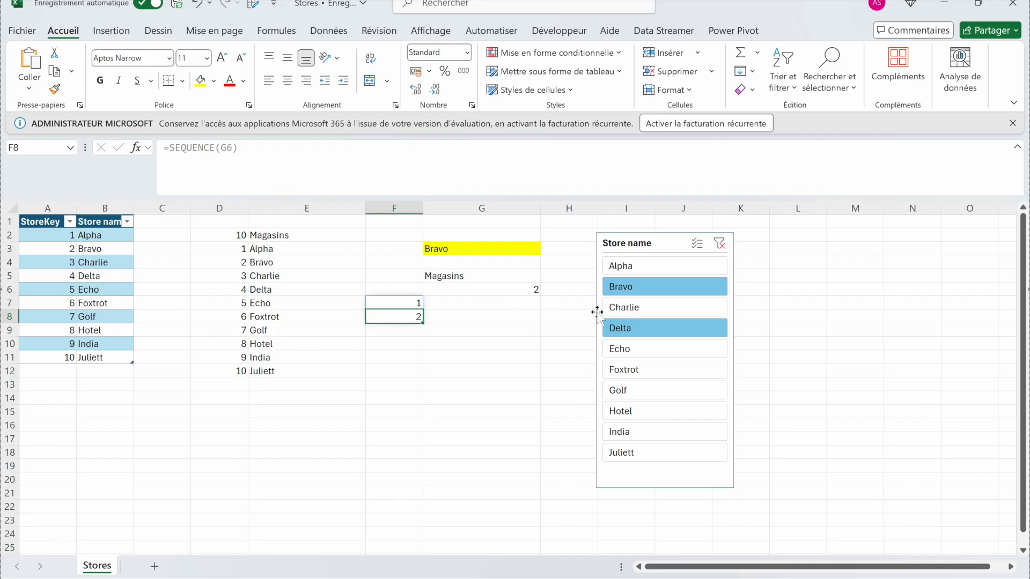
click(649, 310)
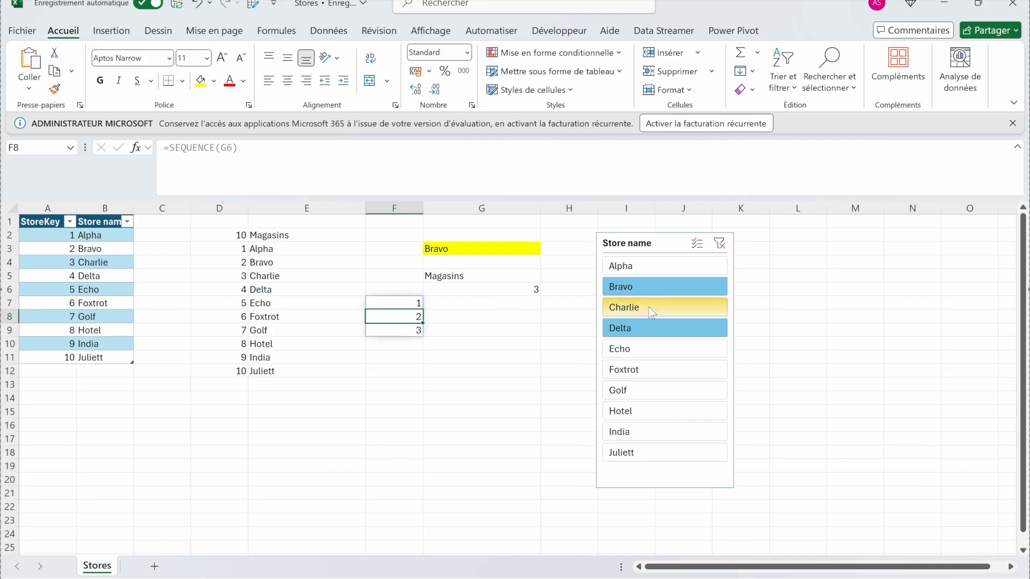
Begin a RANGMEMBRECUBE formula in G7 with the connection "ThisWorkbookDataModel".
click(455, 302)
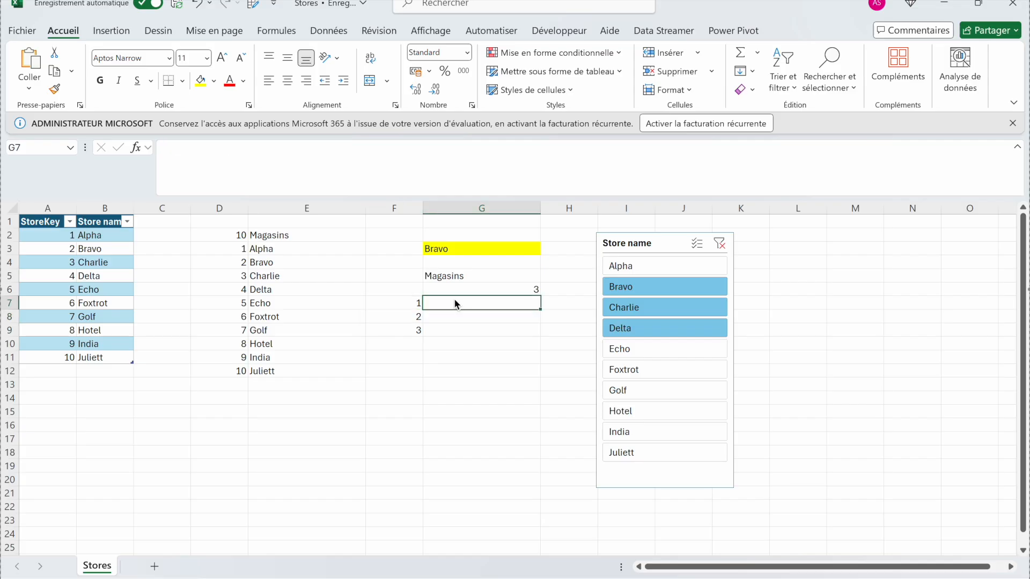
text(=rang)
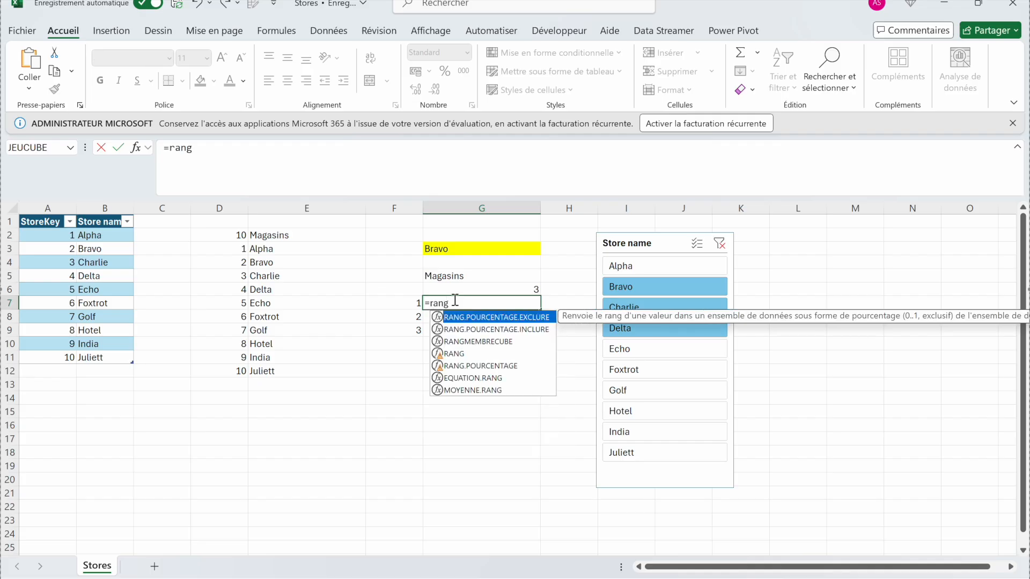
key(Down)
key(Down)
key(Tab)
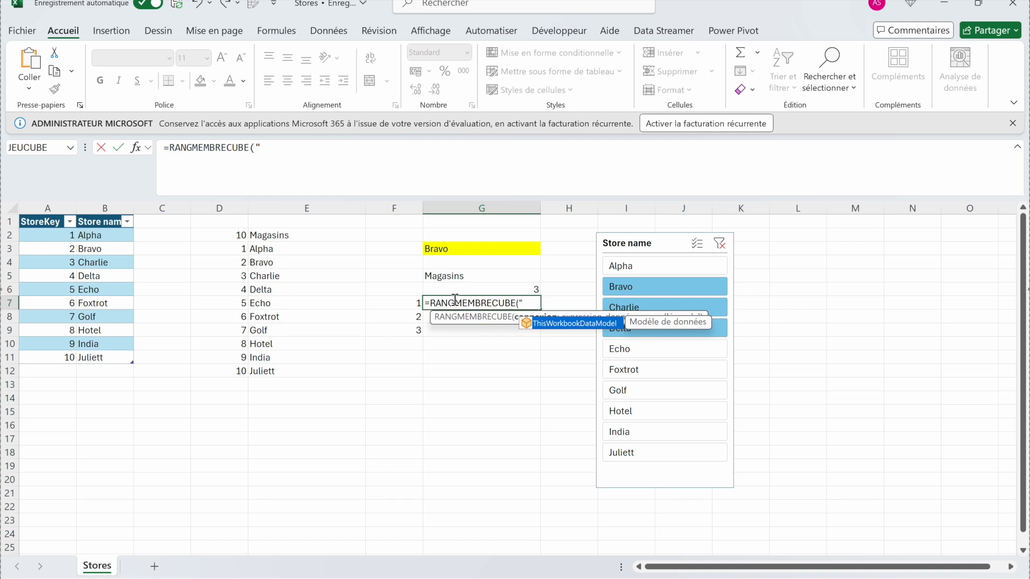
text(")
key(Tab)
text(;)
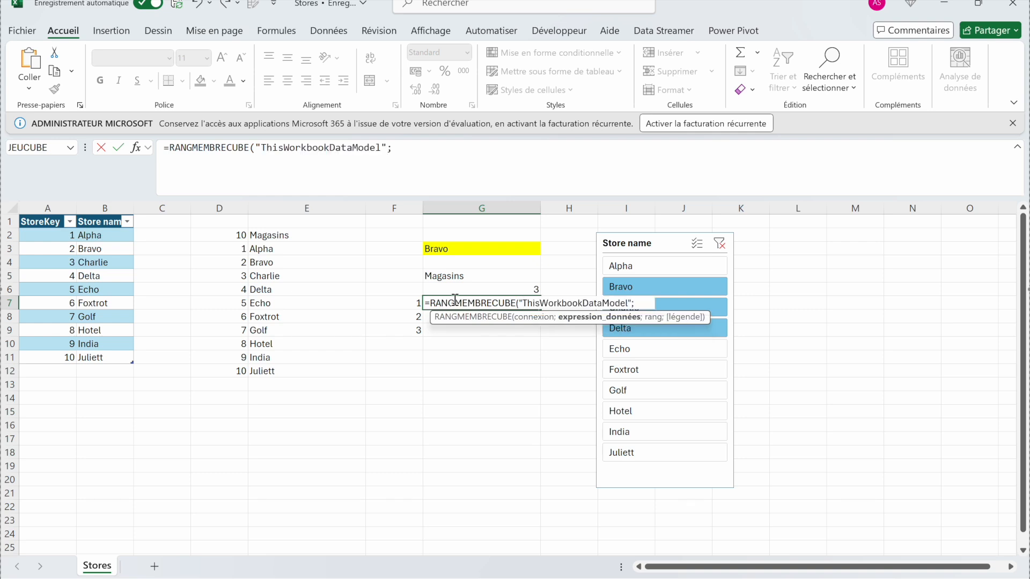
Complete the RANGMEMBRECUBE formula with set G5 and rank F7#, and replace Delta with Foxtrot in the slicer selection.
click(478, 275)
text(;)
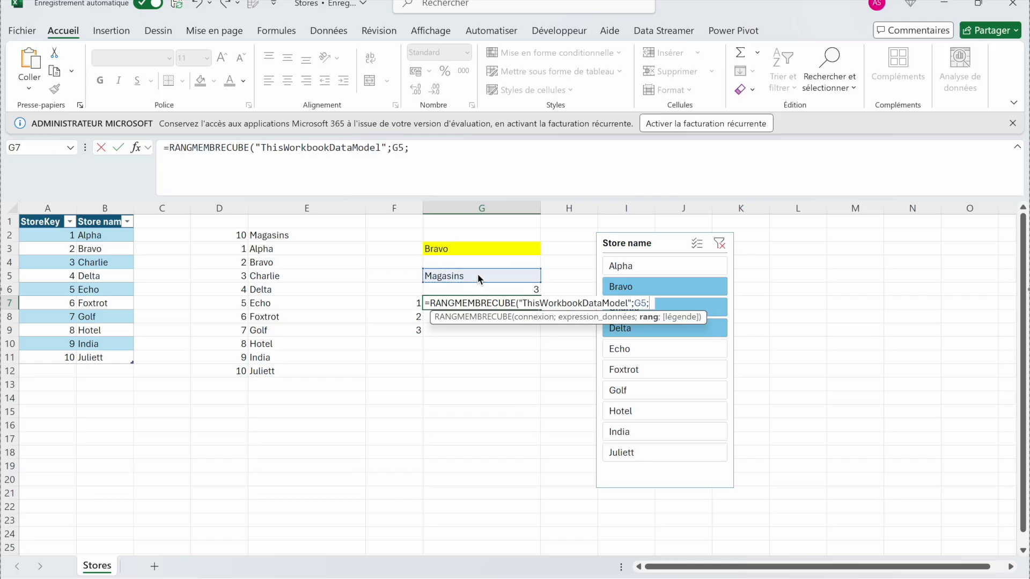
click(408, 302)
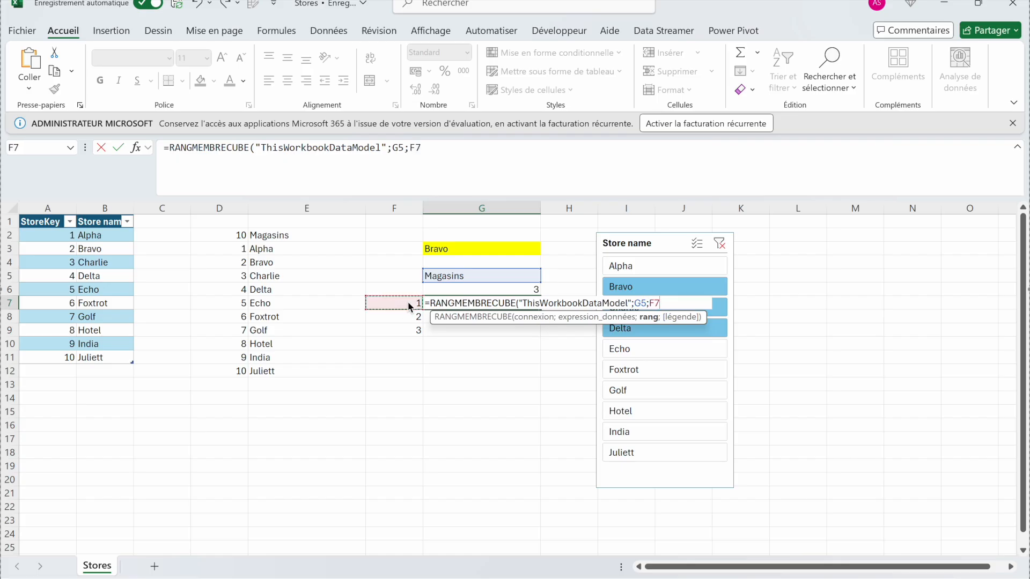
text(#)
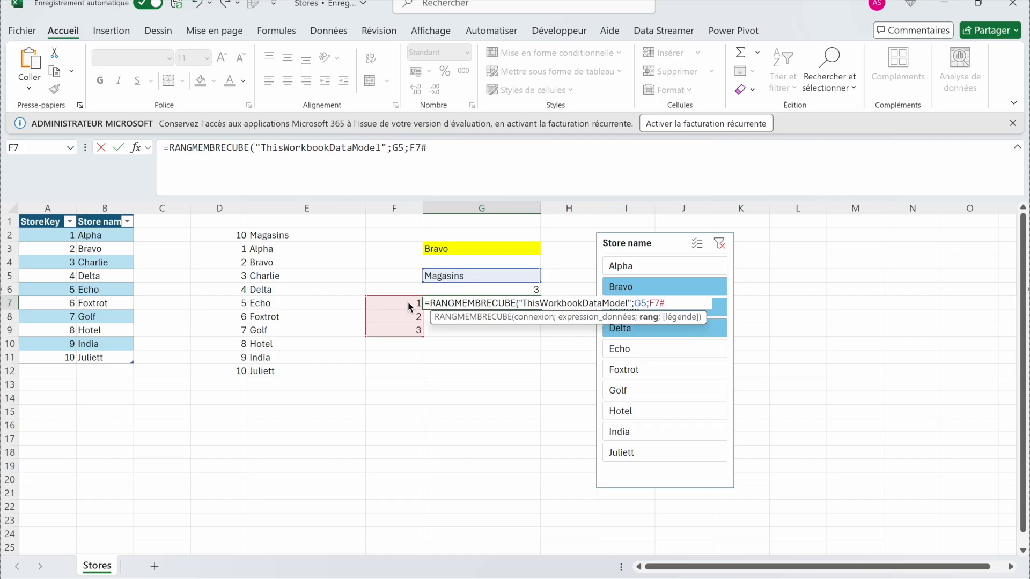
text())
key(Return)
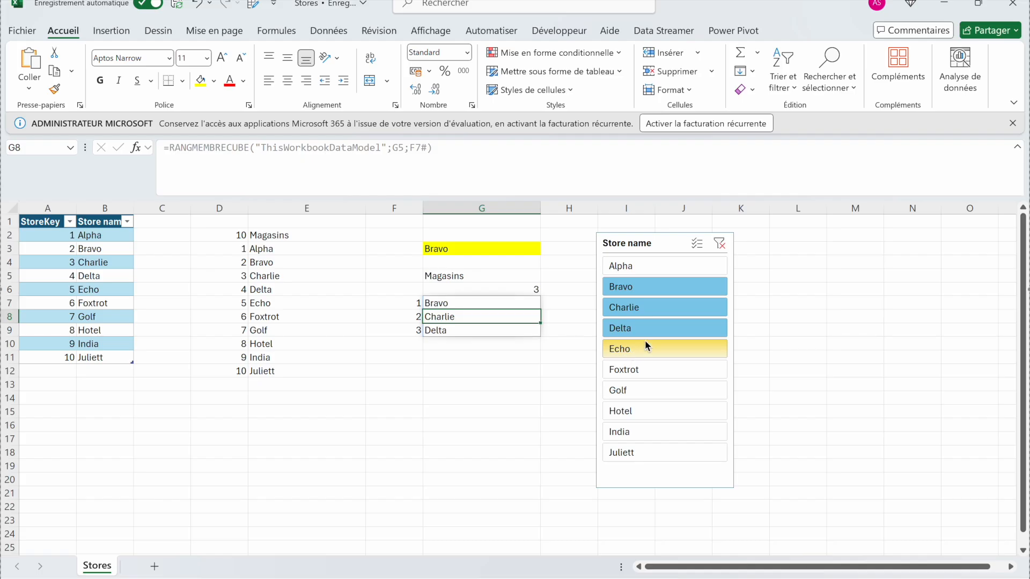
ctrl+click(662, 328)
ctrl+click(650, 371)
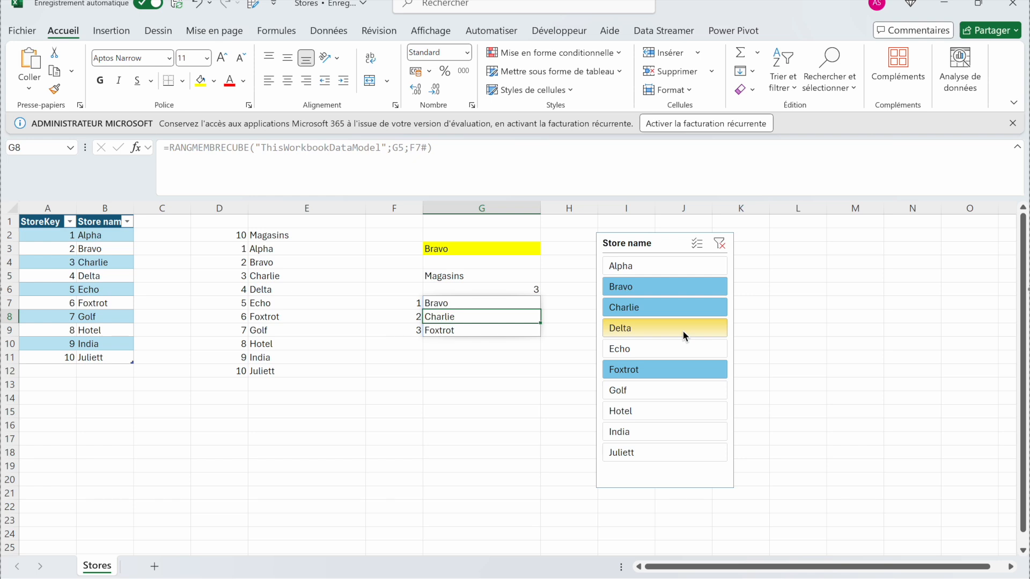
Begin a JOINDRE.TEXTE formula in G12 with the delimiter ", " and VRAI to ignore empty cells.
click(467, 371)
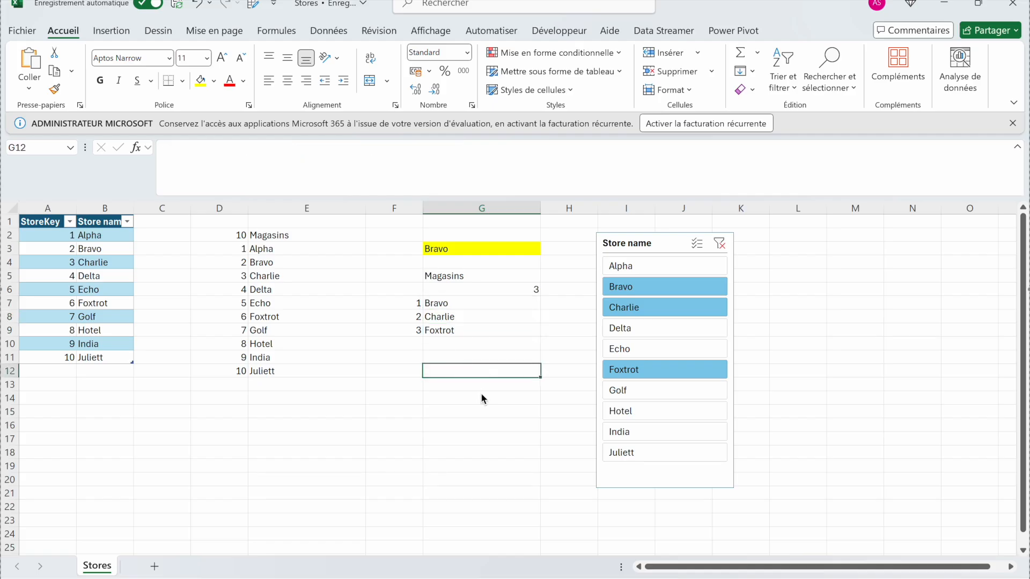
text(=joindr)
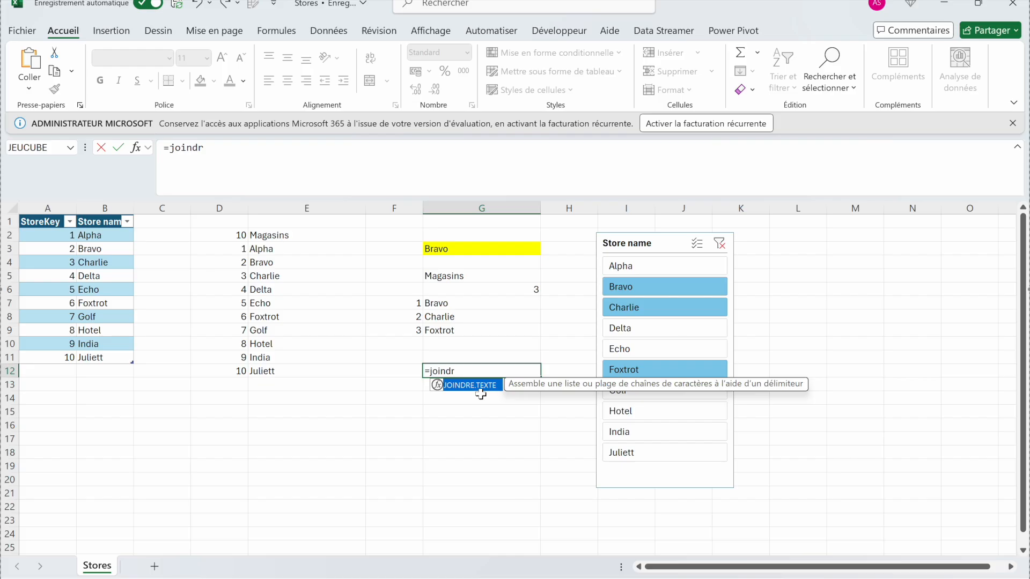
key(Tab)
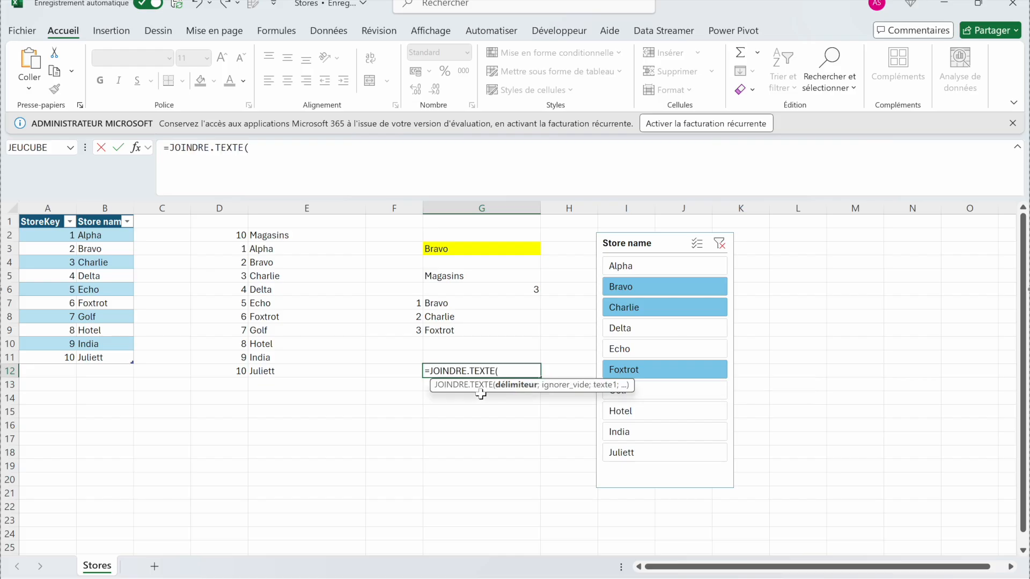
text(", ";)
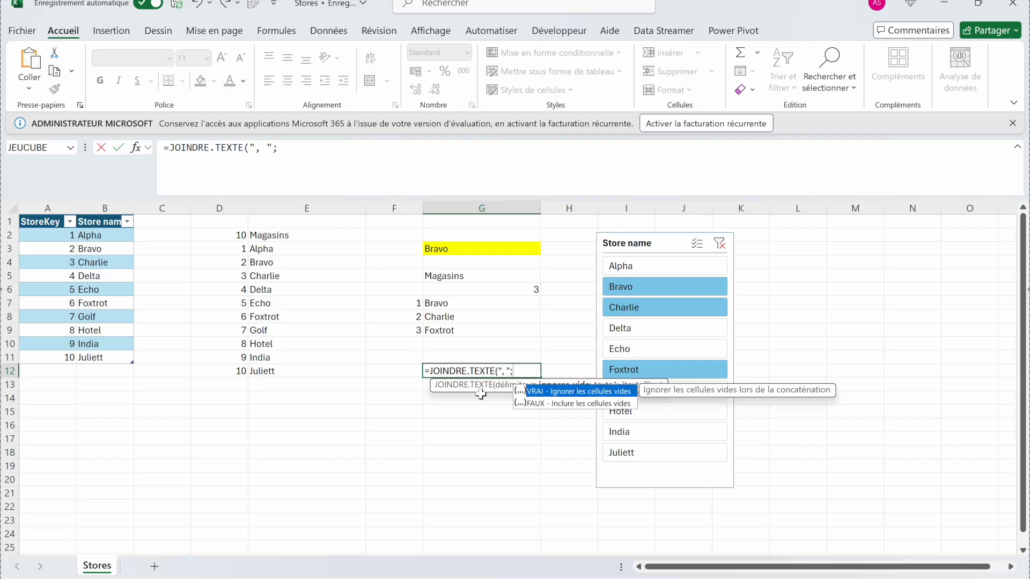
key(Tab)
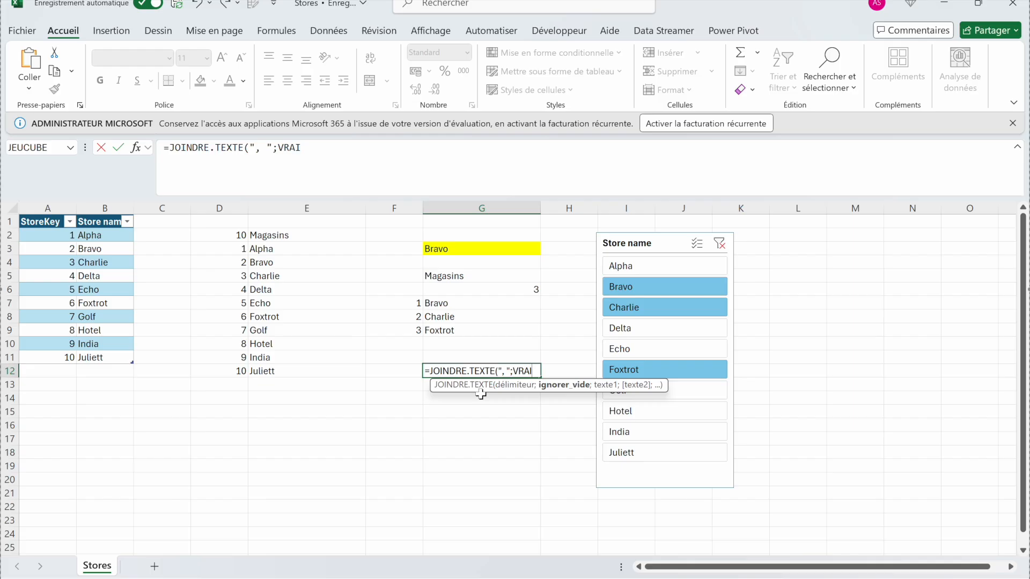
text(;)
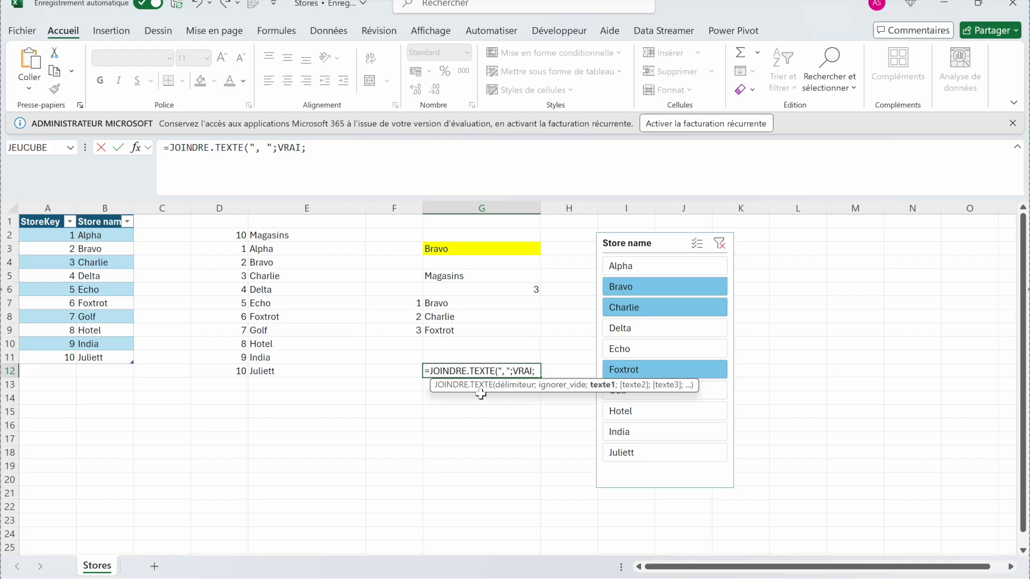
Complete the JOINDRE.TEXTE formula with the spilled range G7#, and add Delta to and remove Bravo from the slicer selection.
click(476, 304)
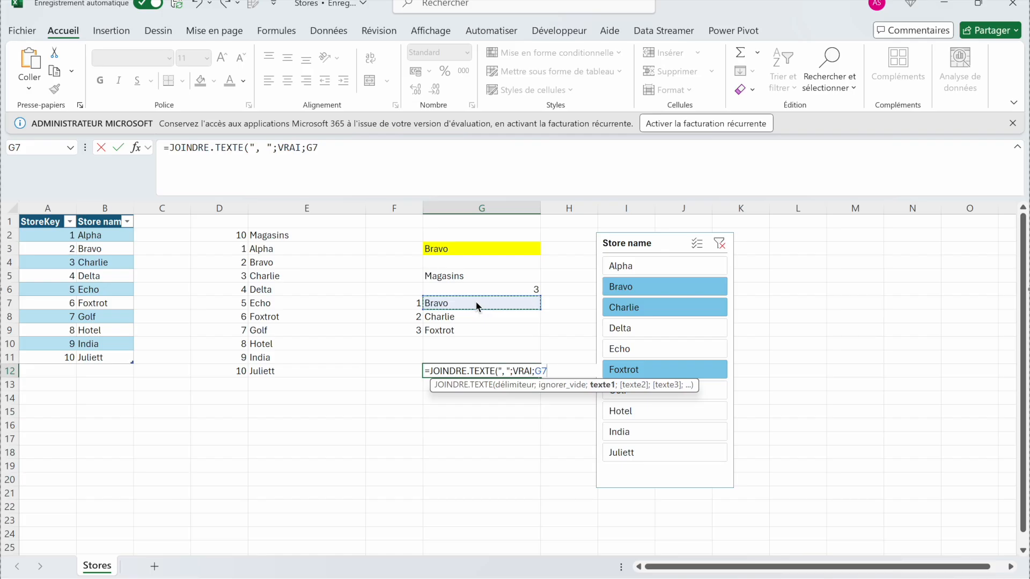
text(#)
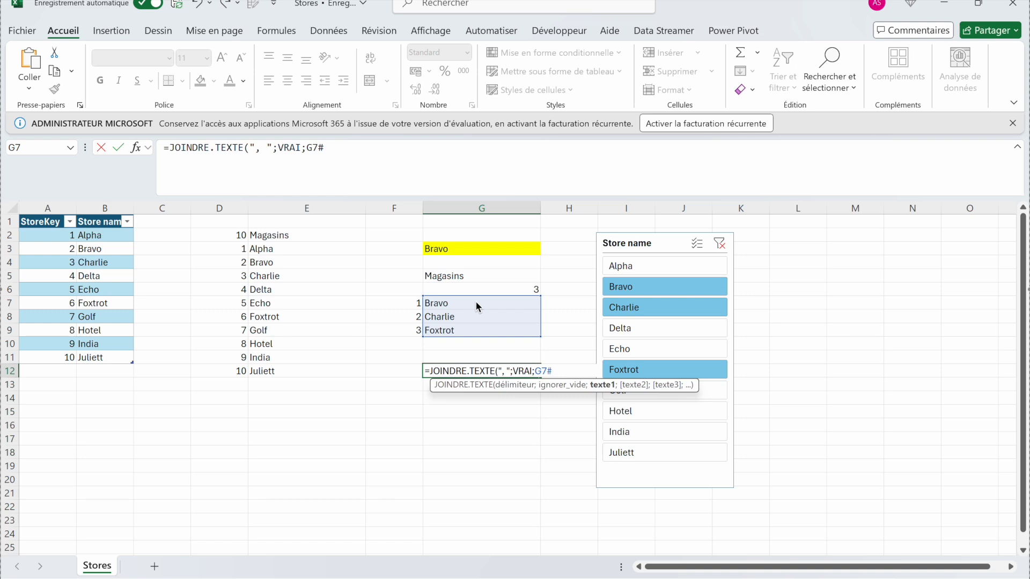
text())
key(Return)
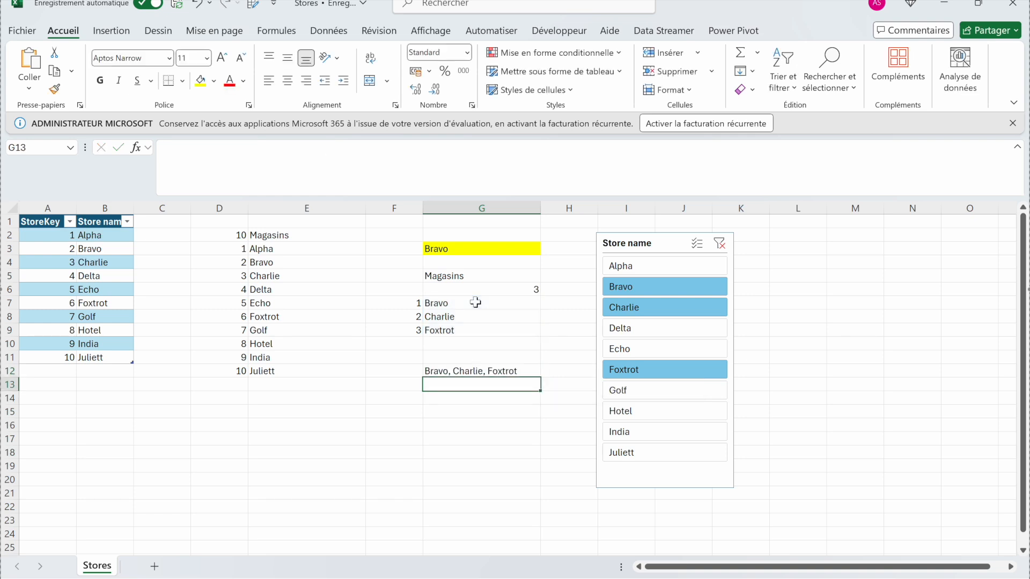
ctrl+click(667, 329)
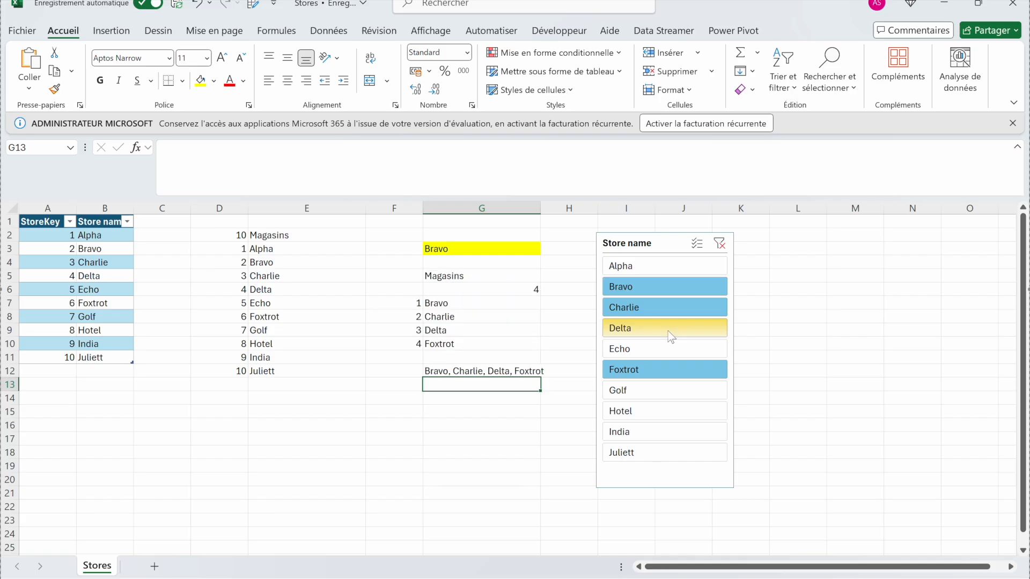
ctrl+click(658, 289)
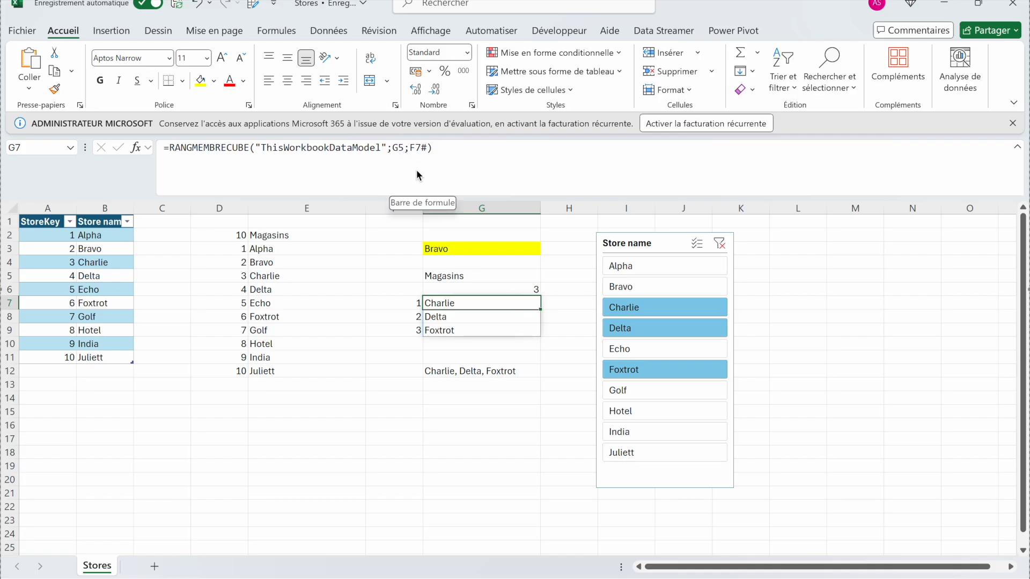
Examine how the formulas in G5, G6, F7 and G7 refer to one another.
click(461, 277)
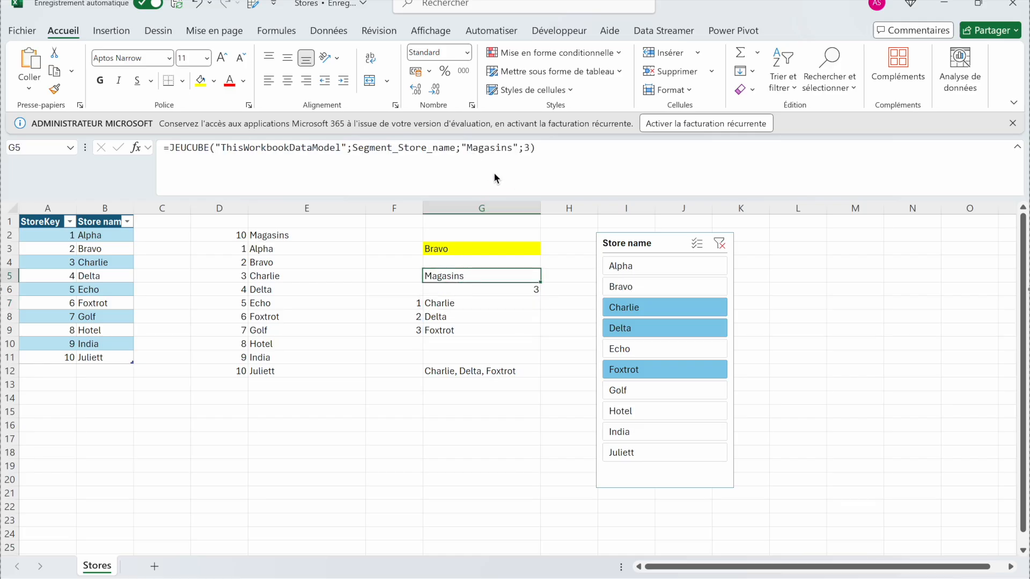
key(Down)
key(Down)
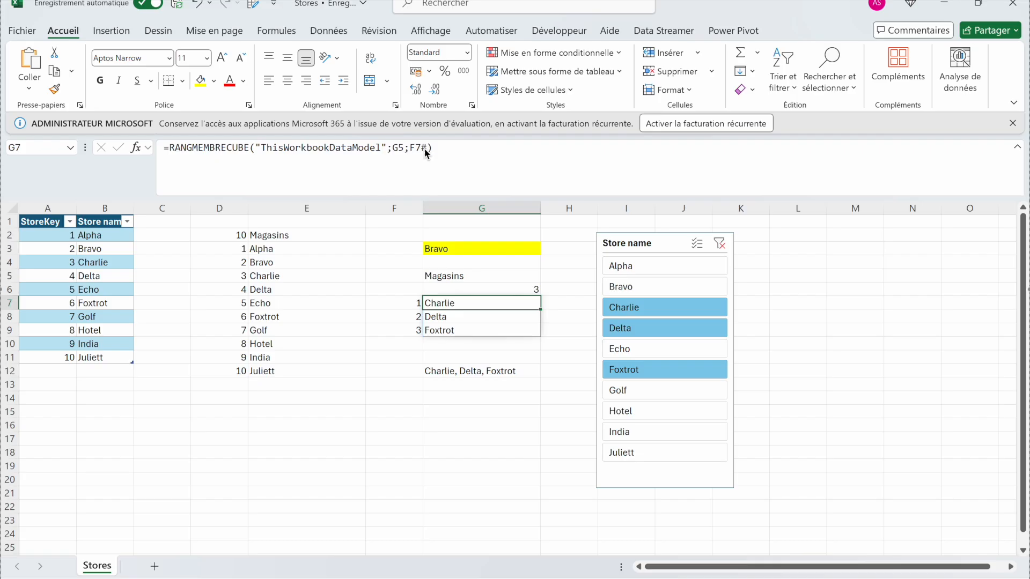
click(413, 304)
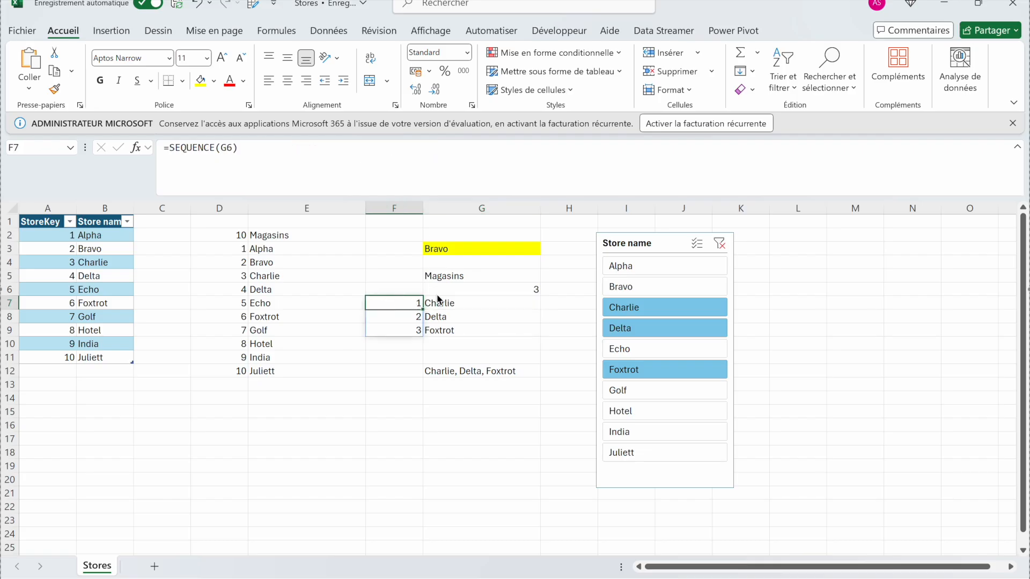
click(469, 288)
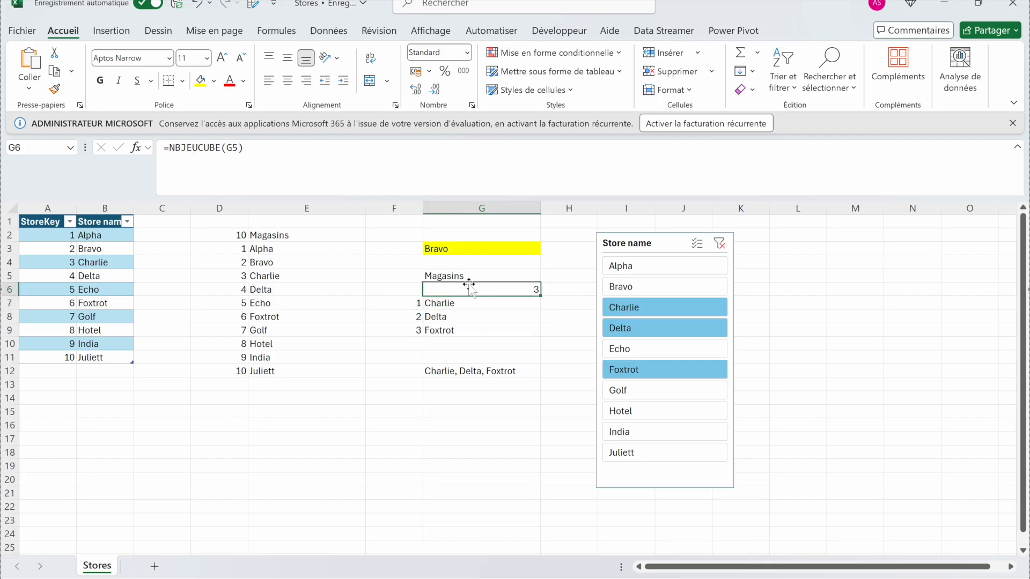
click(418, 303)
click(477, 291)
click(485, 274)
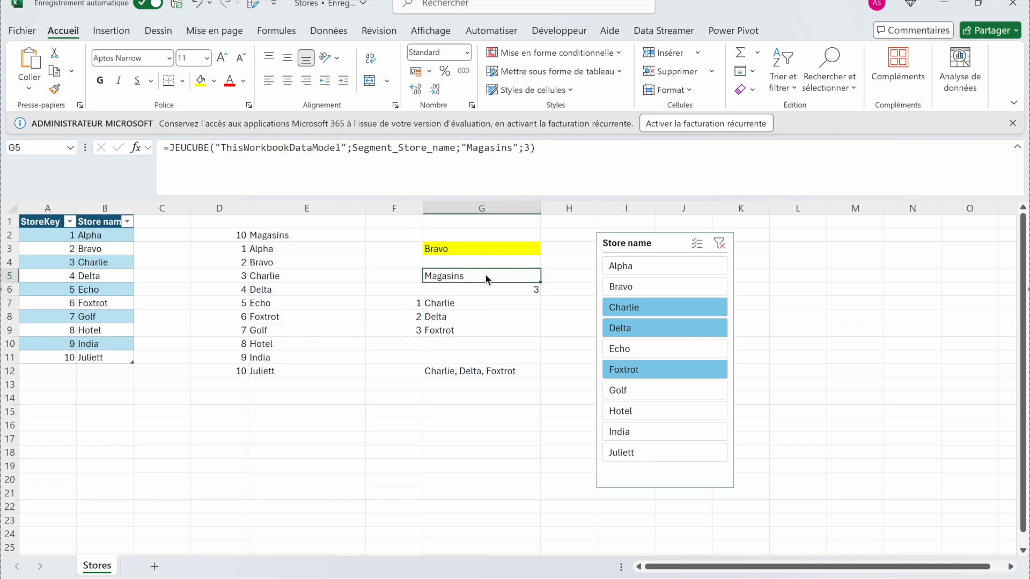
click(479, 304)
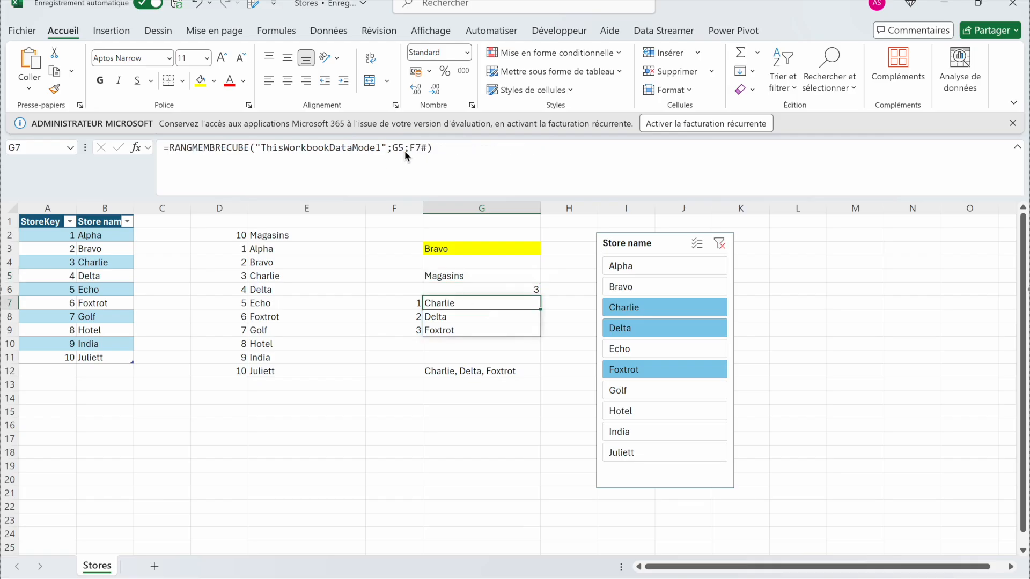
Copy the JEUCUBE expression from the formula in G5, without its equals sign.
click(464, 272)
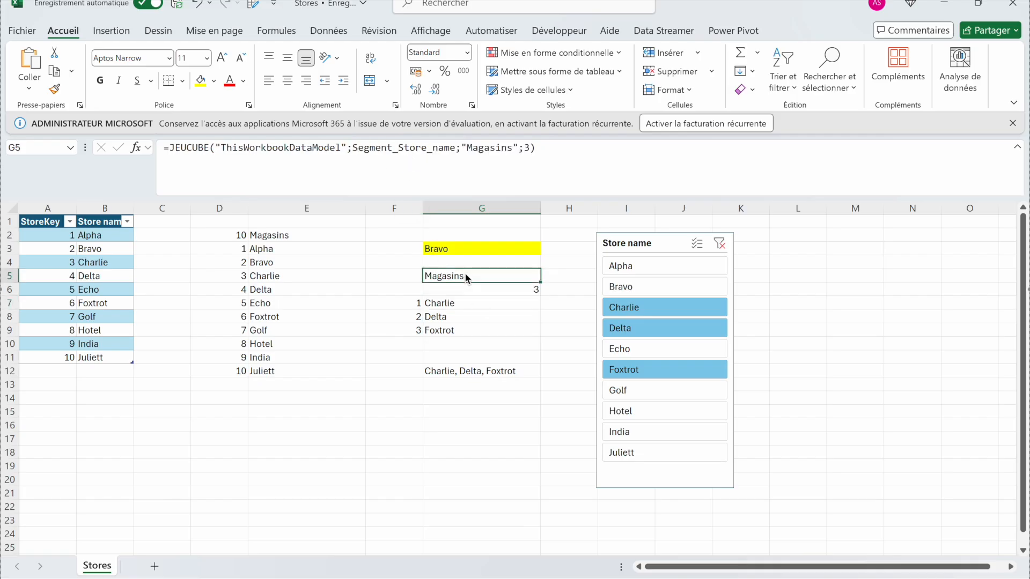
drag(536, 148, 168, 160)
key(ctrl+c)
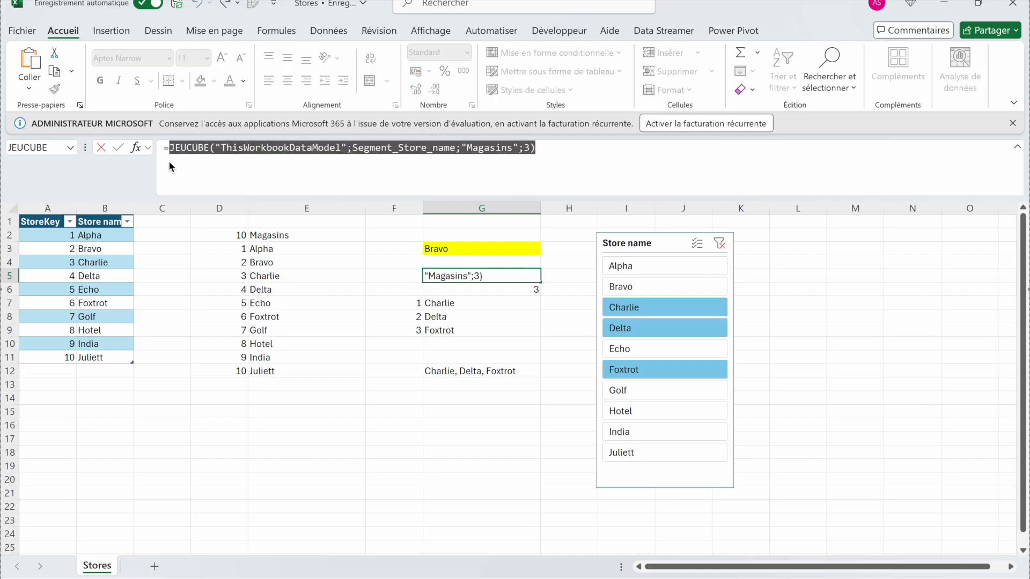
Replace the G5 reference in G7's RANGMEMBRECUBE formula with the copied JEUCUBE expression.
key(Escape)
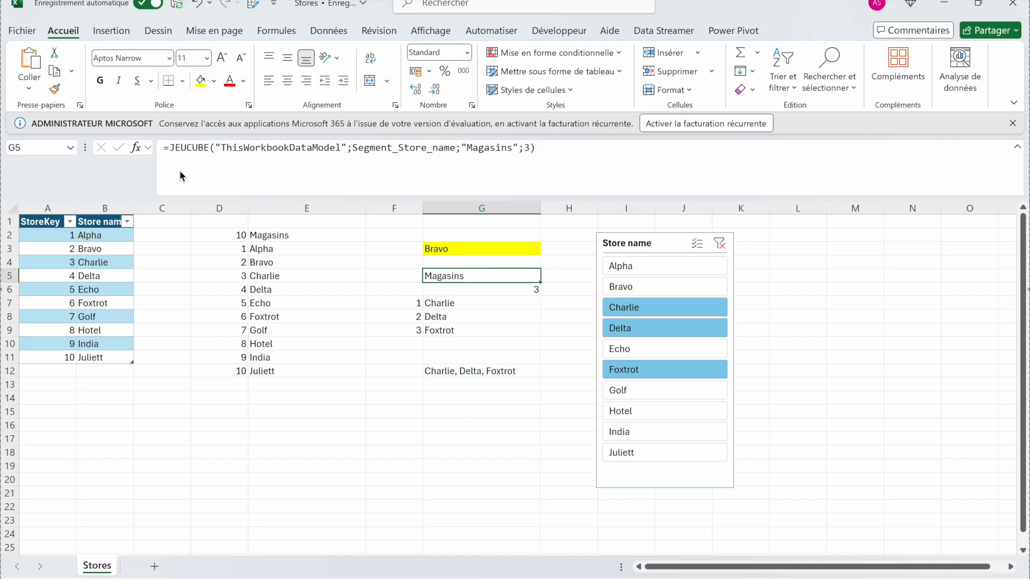
click(435, 304)
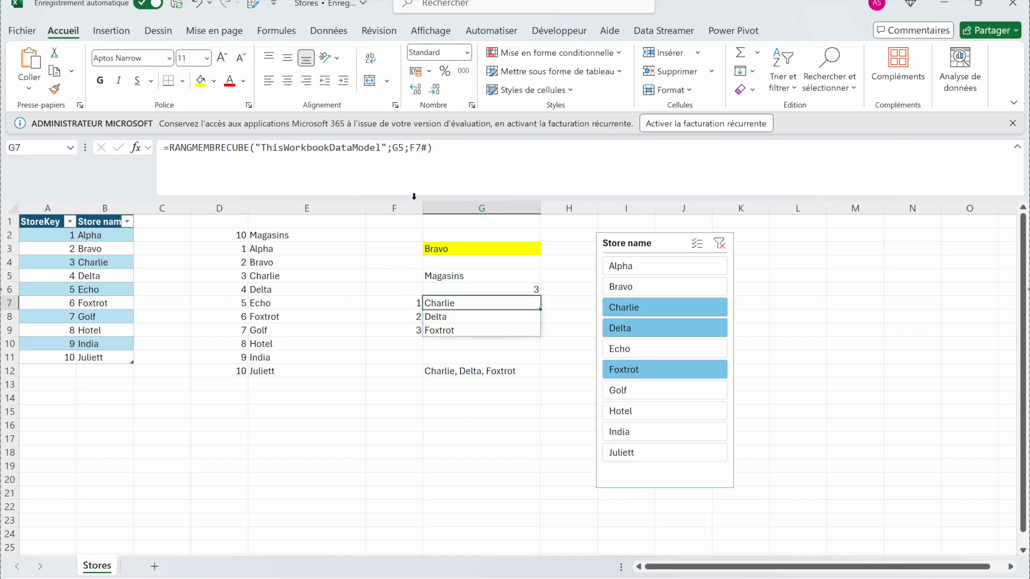
click(404, 152)
key(BackSpace)
key(BackSpace)
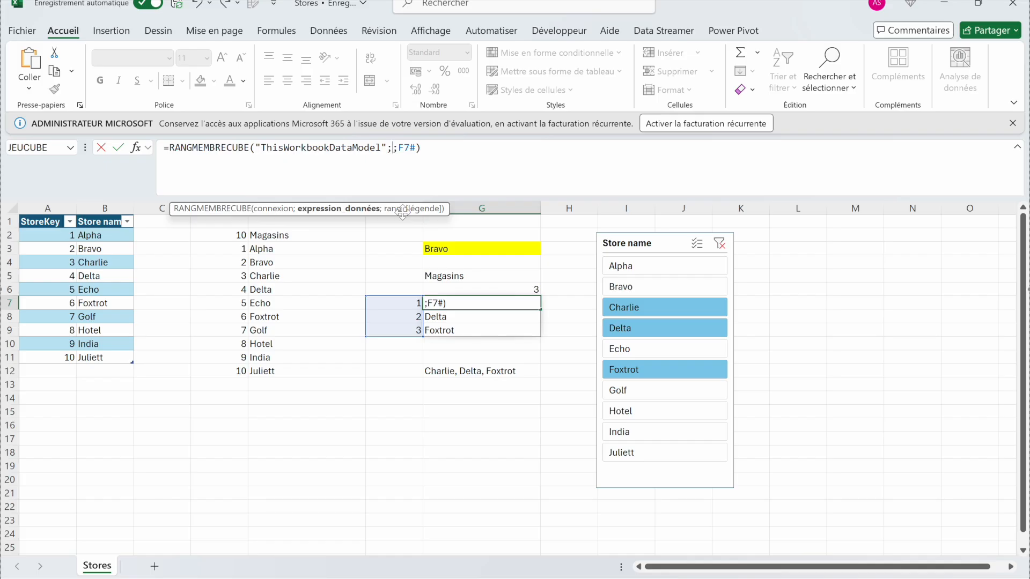
key(ctrl+v)
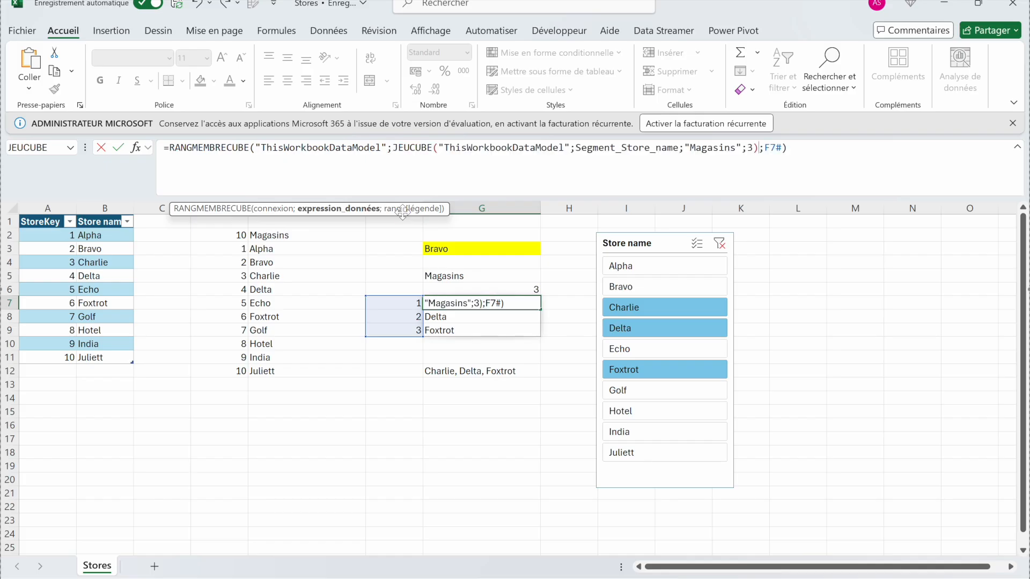
key(Return)
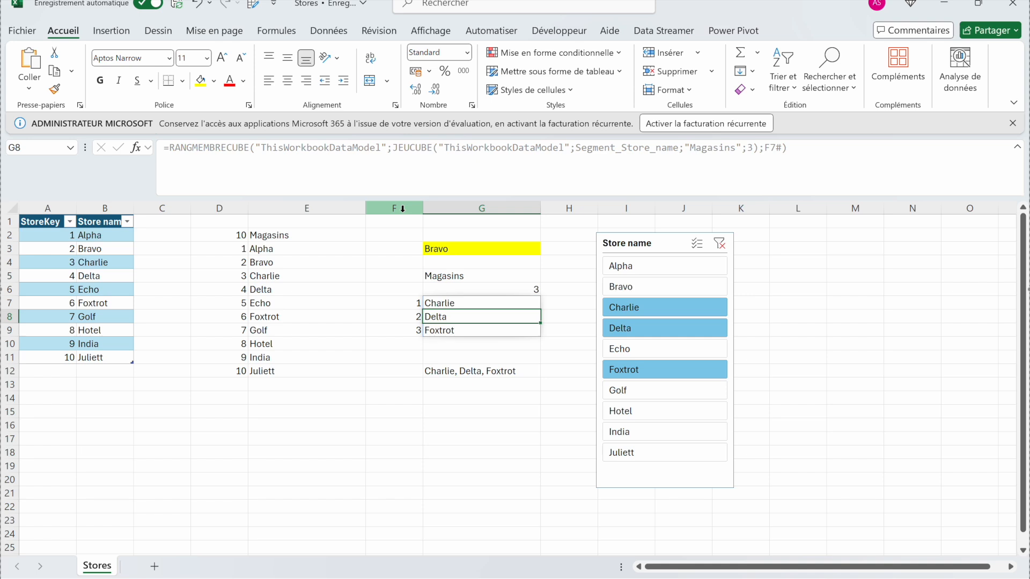
key(Up)
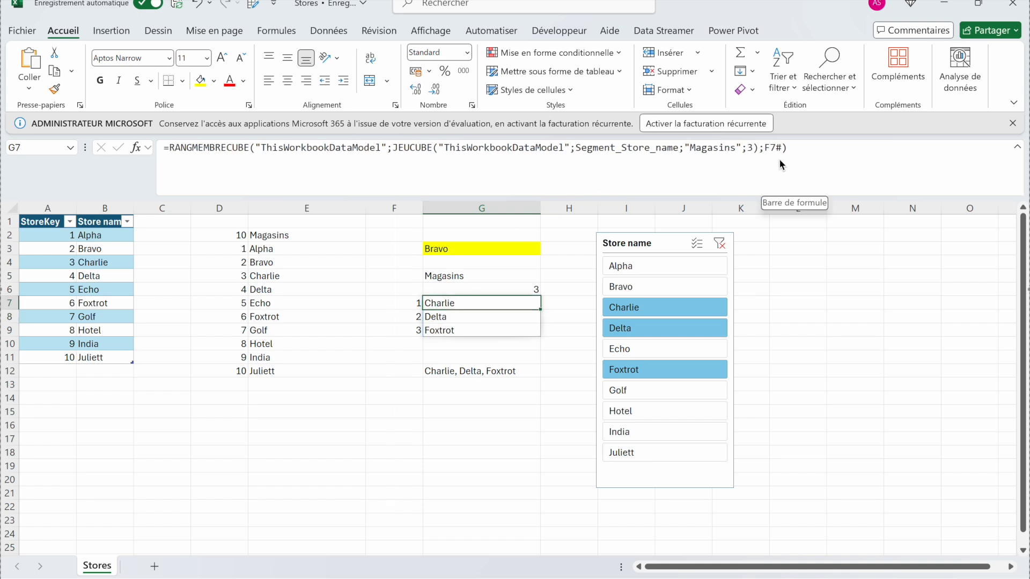
Copy the expression SEQUENCE(G6) from the formula in F7, without its equals sign.
click(416, 308)
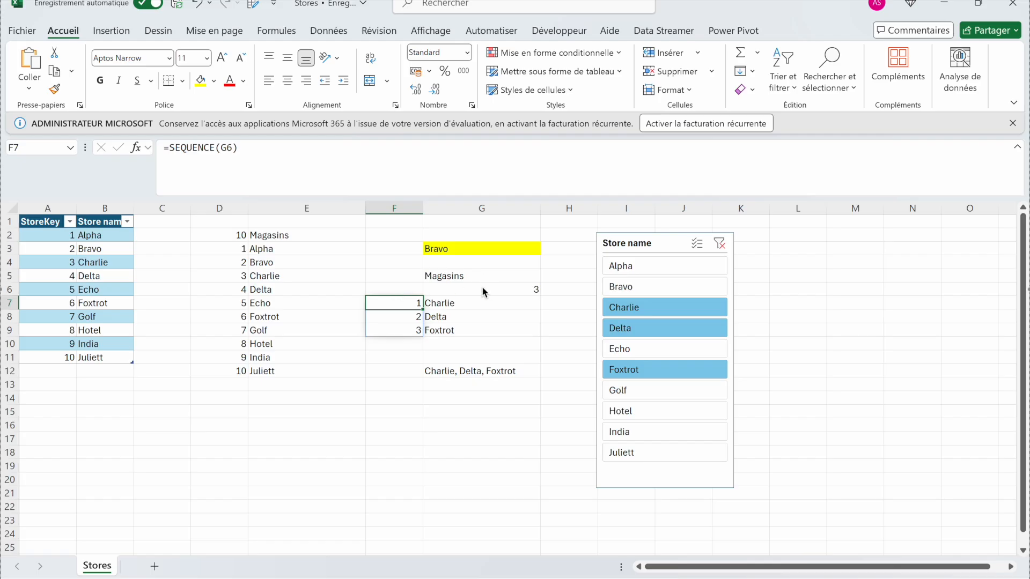
drag(241, 144, 172, 149)
key(ctrl+c)
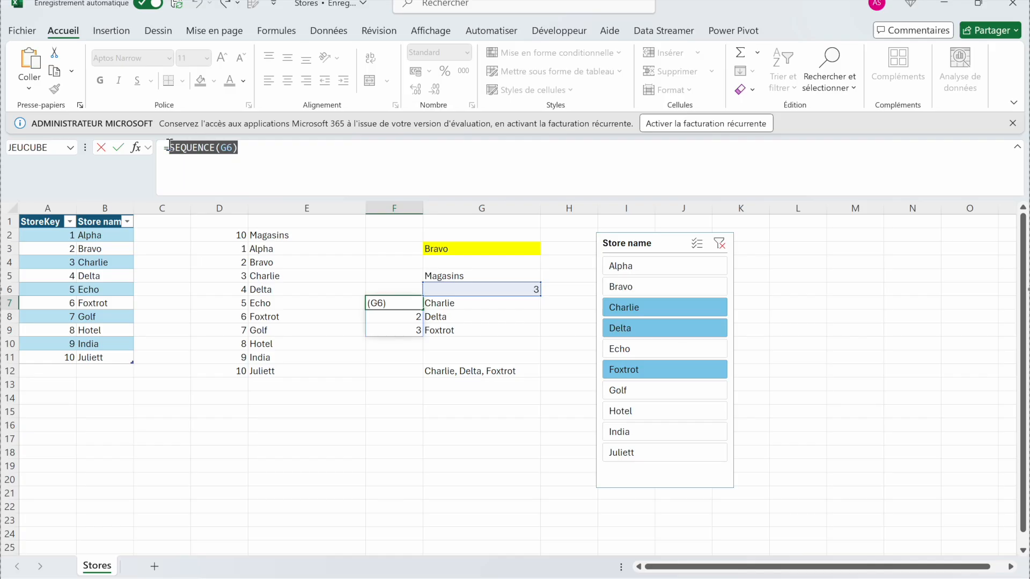
key(Escape)
Replace the F7# rank argument in the G7 formula with the copied SEQUENCE(G6) expression.
click(448, 305)
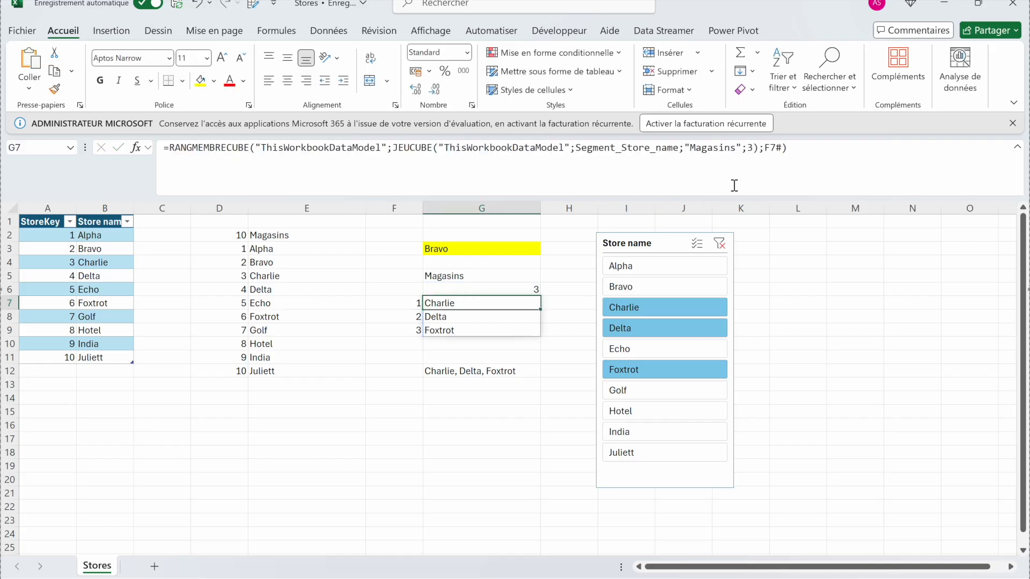
click(776, 149)
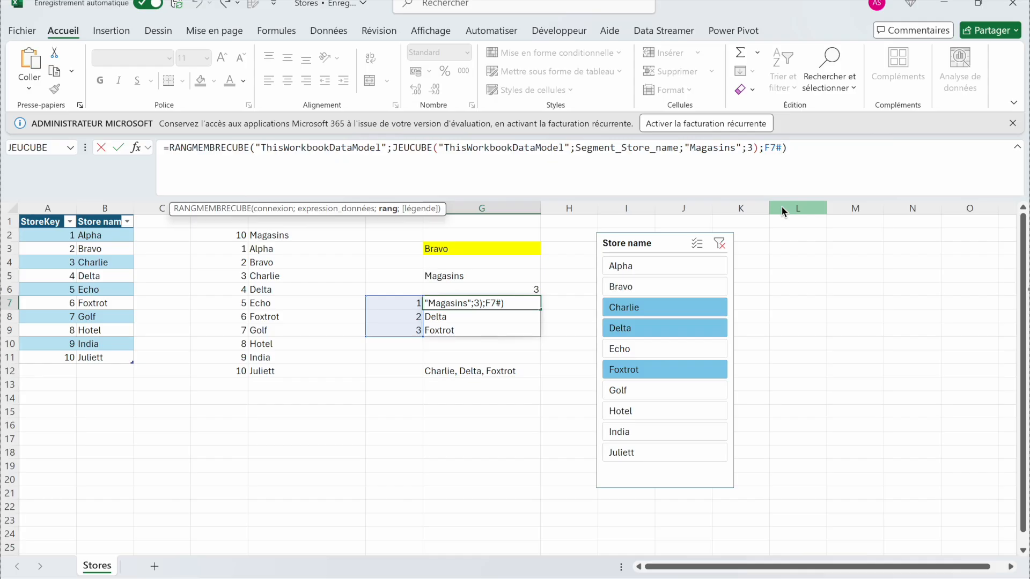
key(BackSpace)
key(BackSpace)
key(BackSpace)
key(ctrl+v)
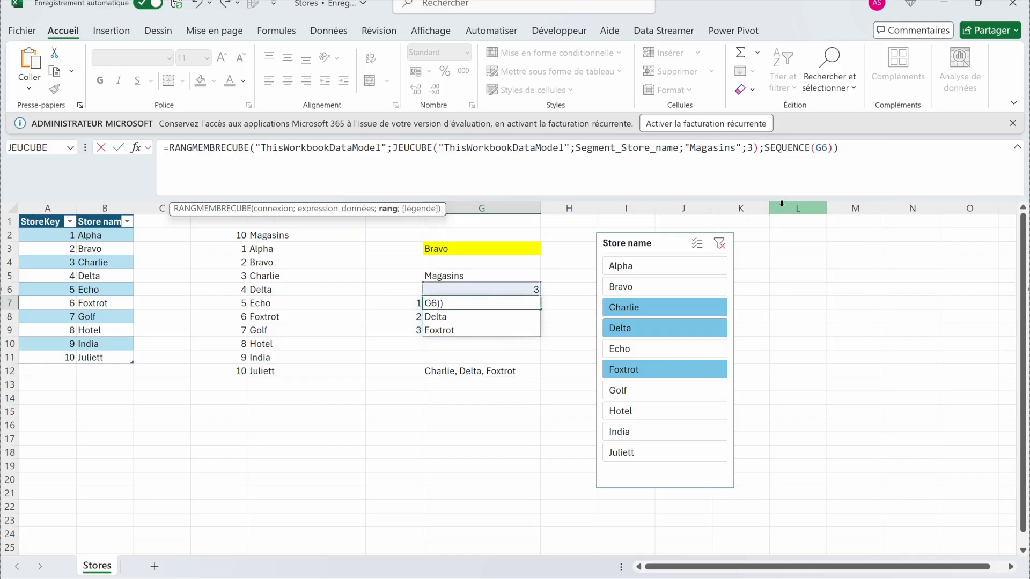
key(Return)
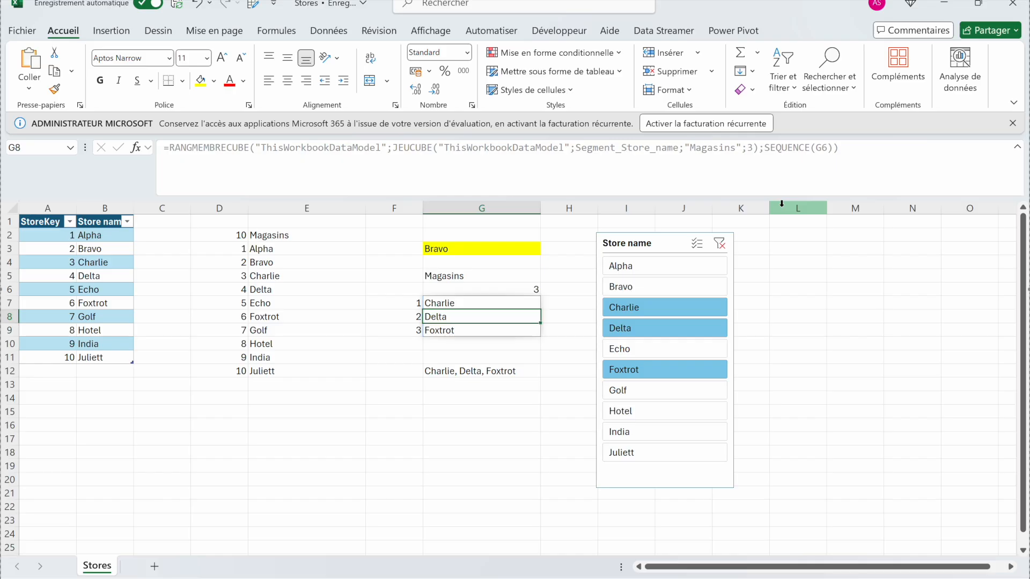
Add Bravo to and remove Delta from the slicer selection, and check the formula in G7.
click(678, 281)
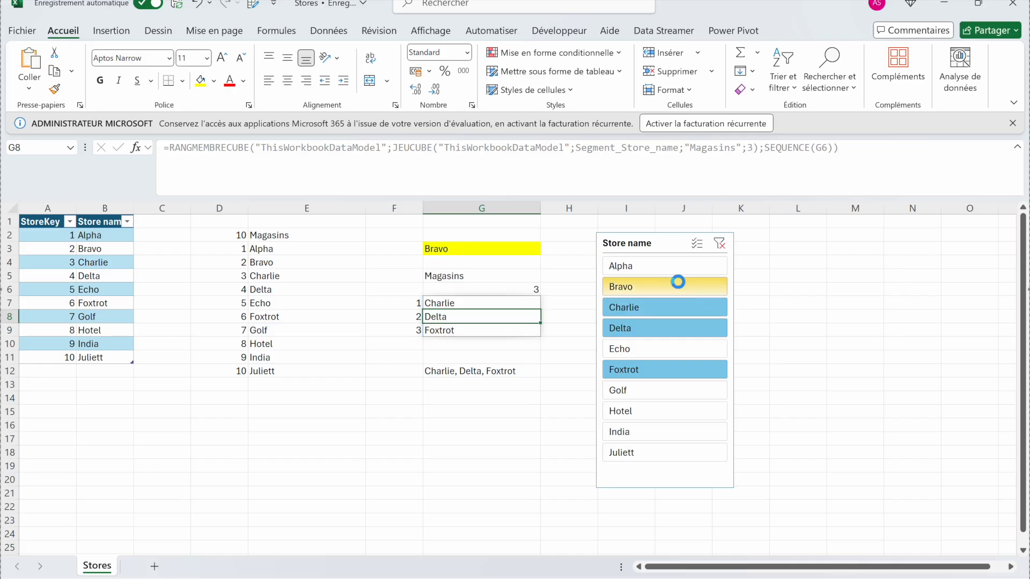
click(662, 324)
click(510, 303)
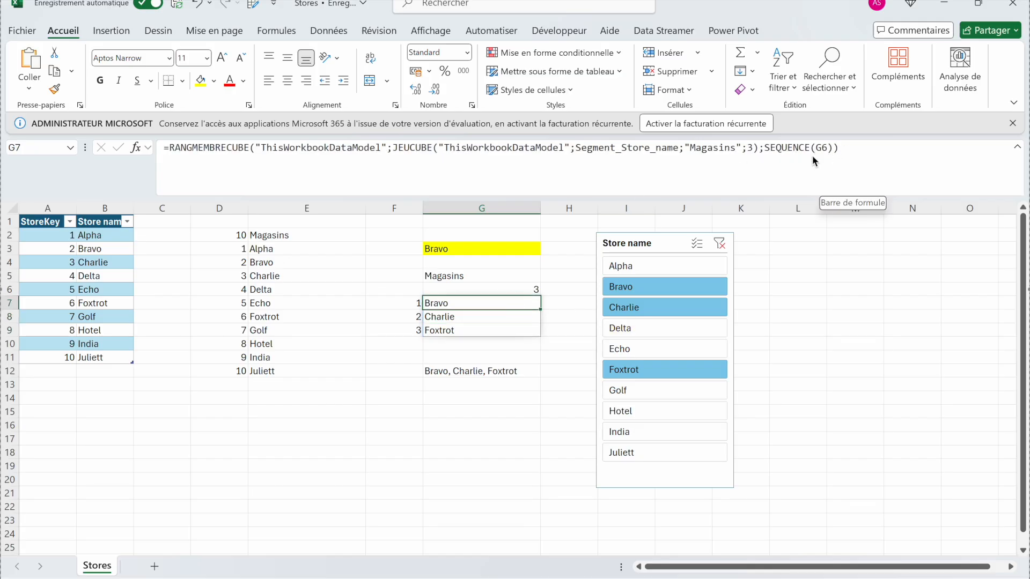
Copy the expression NBJEUCUBE(G5) from the formula in G6, without its equals sign.
click(533, 289)
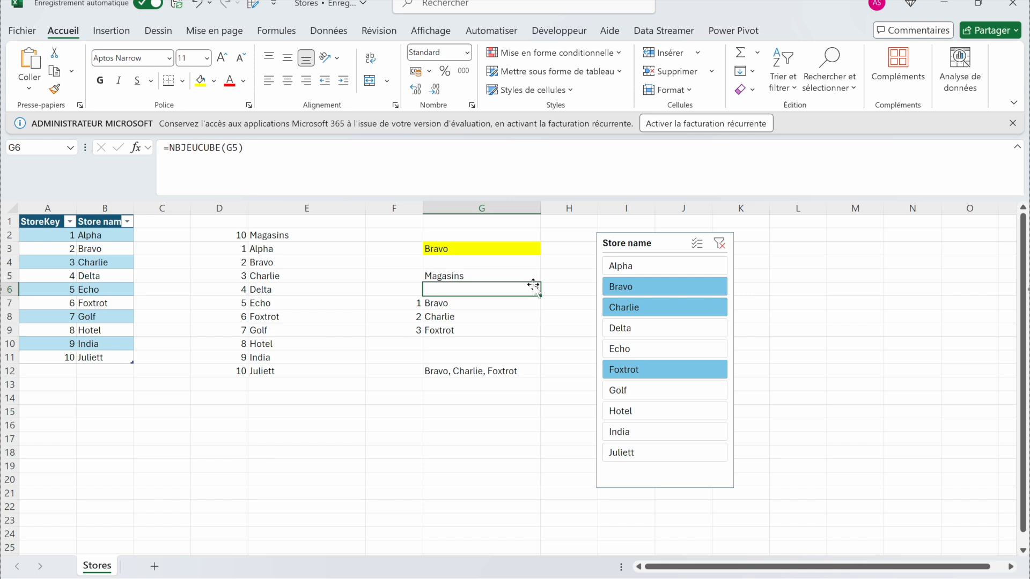
drag(252, 147, 170, 144)
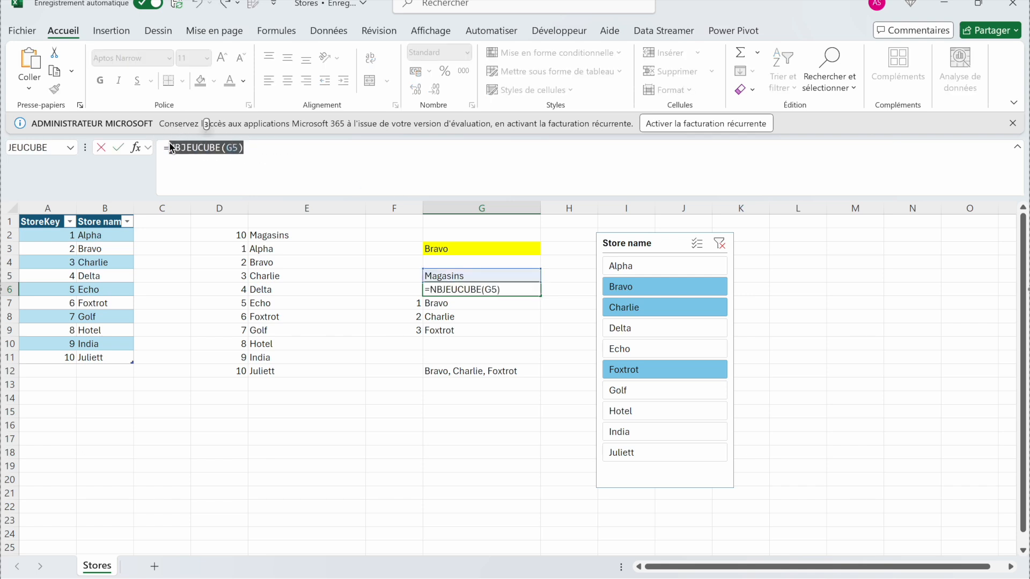
key(Escape)
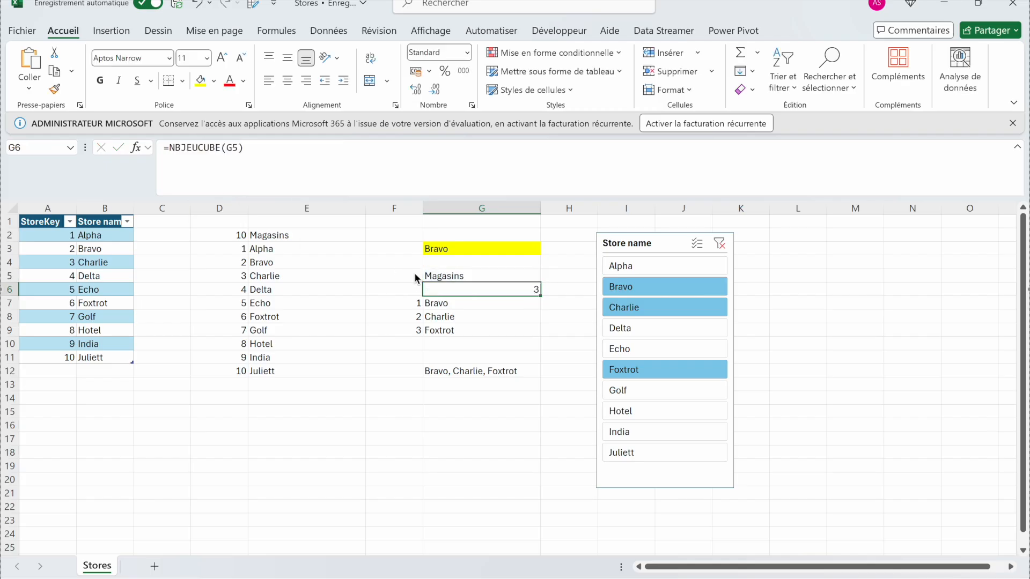
Replace the G6 reference inside SEQUENCE in the G7 formula with NBJEUCUBE(G5).
click(449, 313)
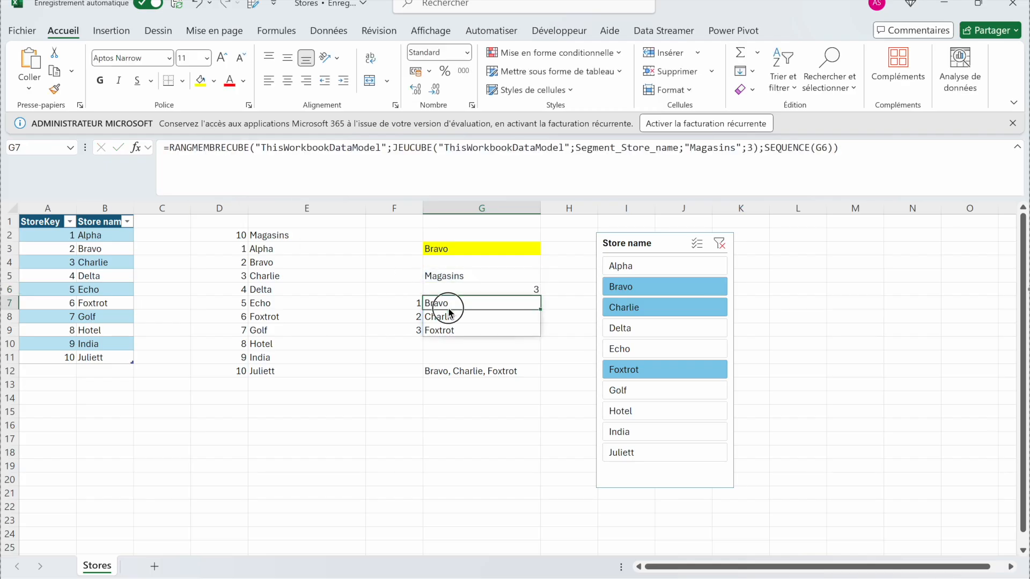
click(830, 147)
key(BackSpace)
key(BackSpace)
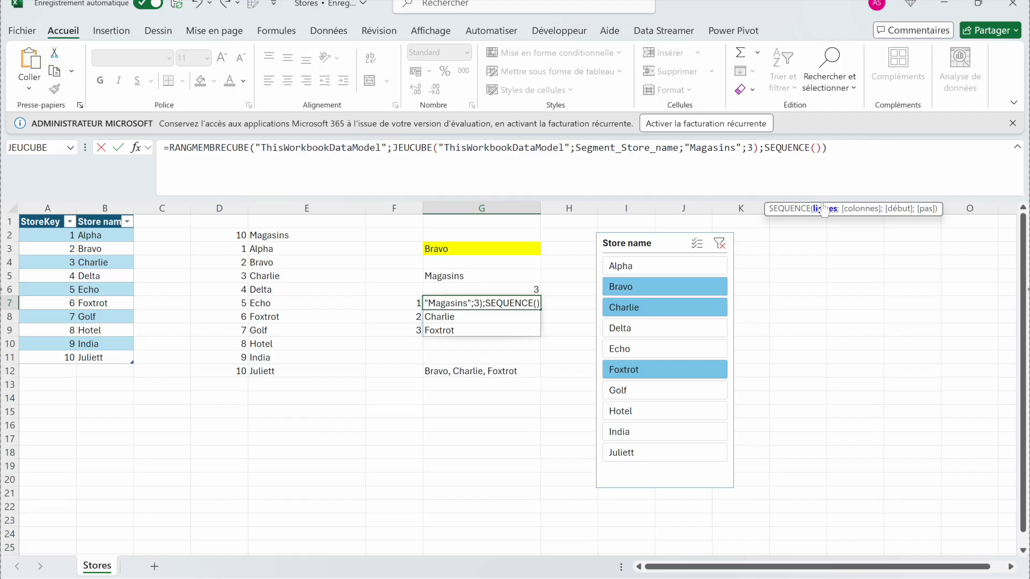
text(NBJEUCUBE(G5))
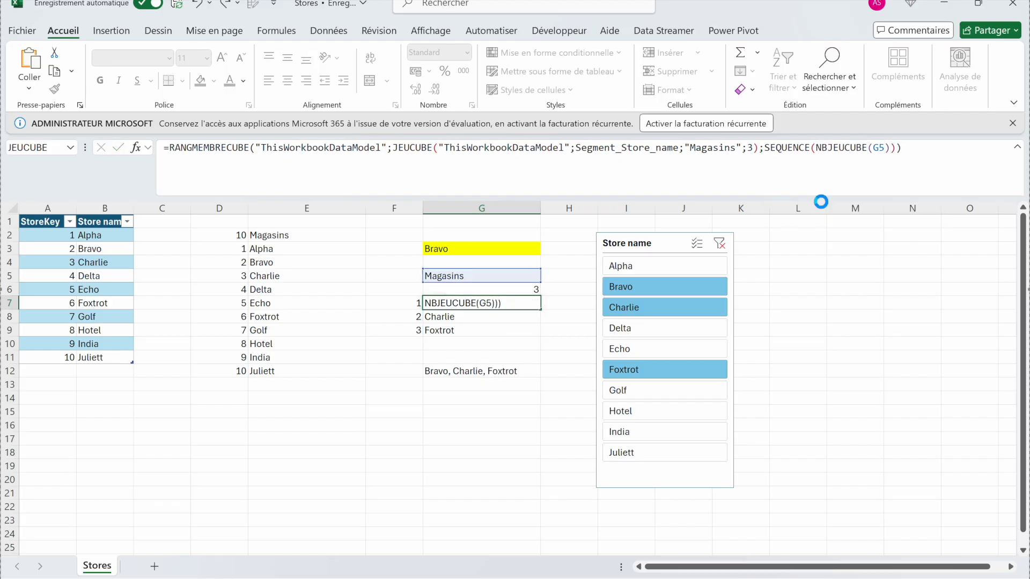
key(ctrl+Return)
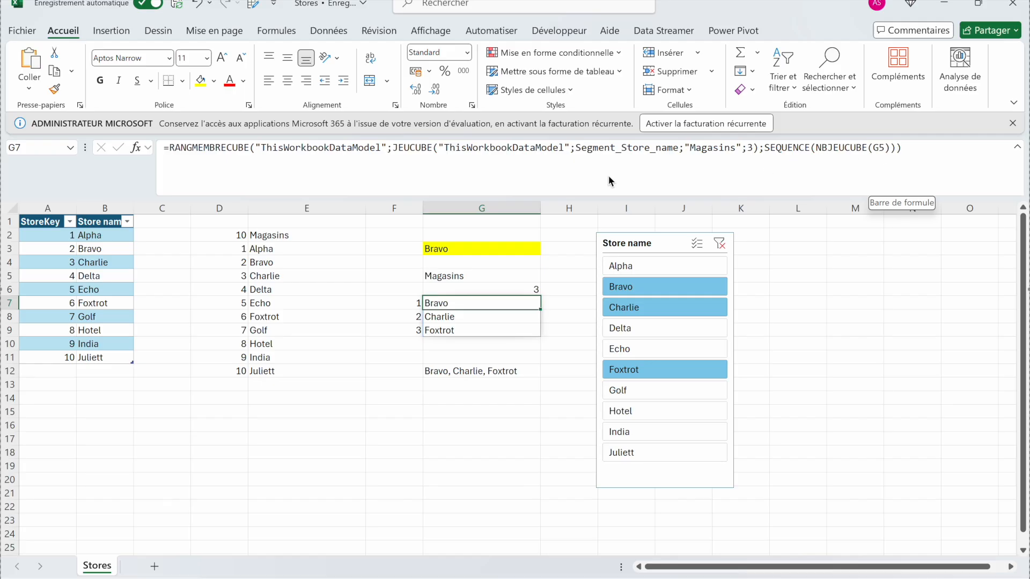
Copy the full JEUCUBE expression from cell G5, leaving out the equals sign.
click(478, 275)
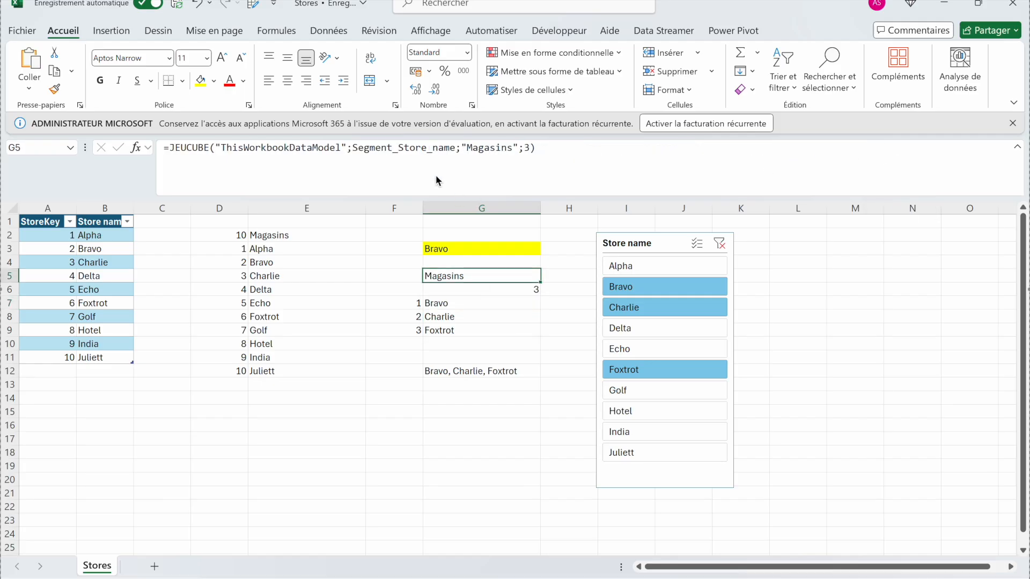
drag(535, 149, 171, 150)
key(ctrl+c)
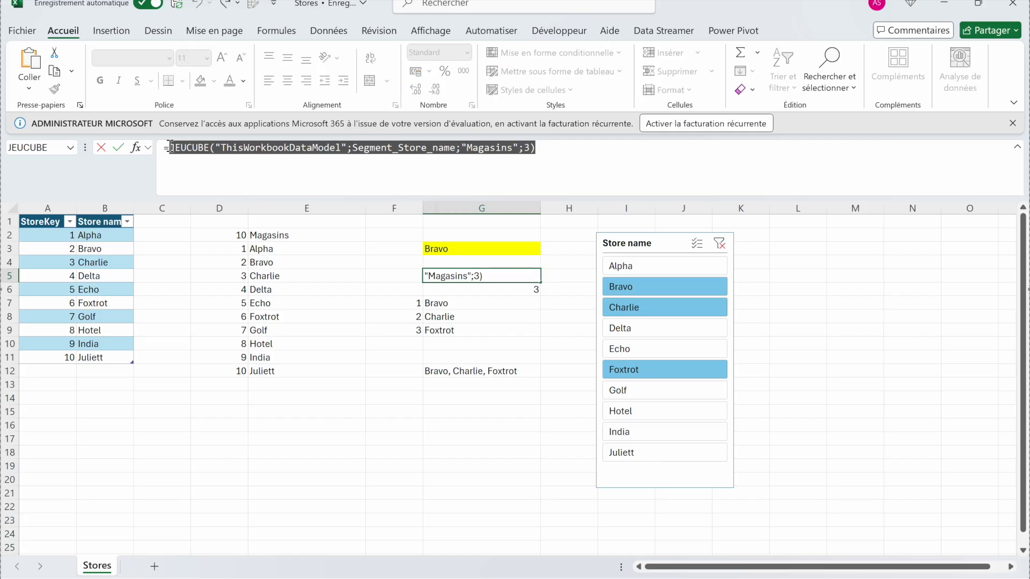
key(Escape)
Replace G5 inside NBJEUCUBE in the G7 formula with the copied JEUCUBE expression, and swap Charlie for Delta in the slicer selection.
click(437, 304)
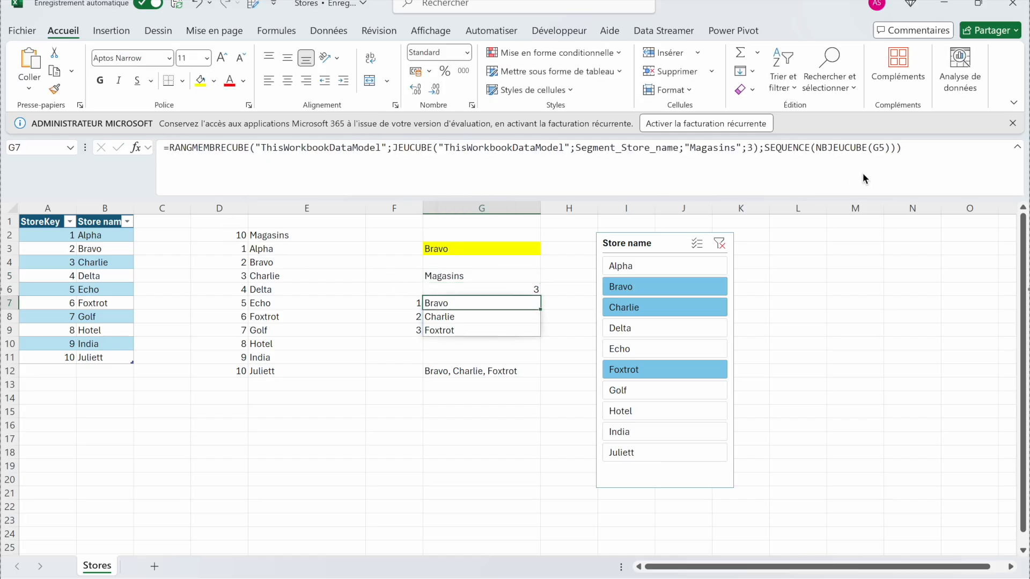
double_click(879, 148)
key(BackSpace)
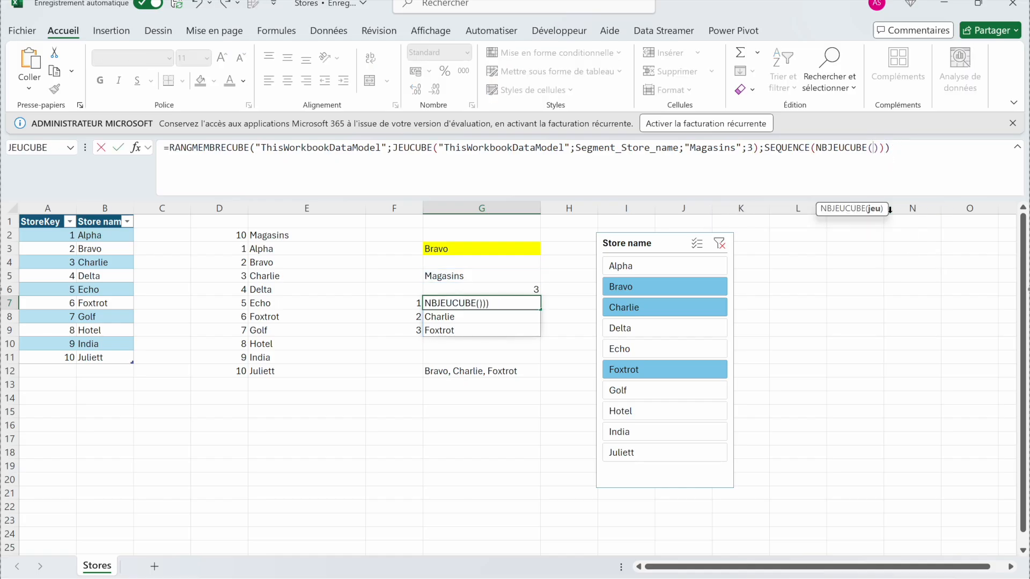
key(ctrl+v)
key(Return)
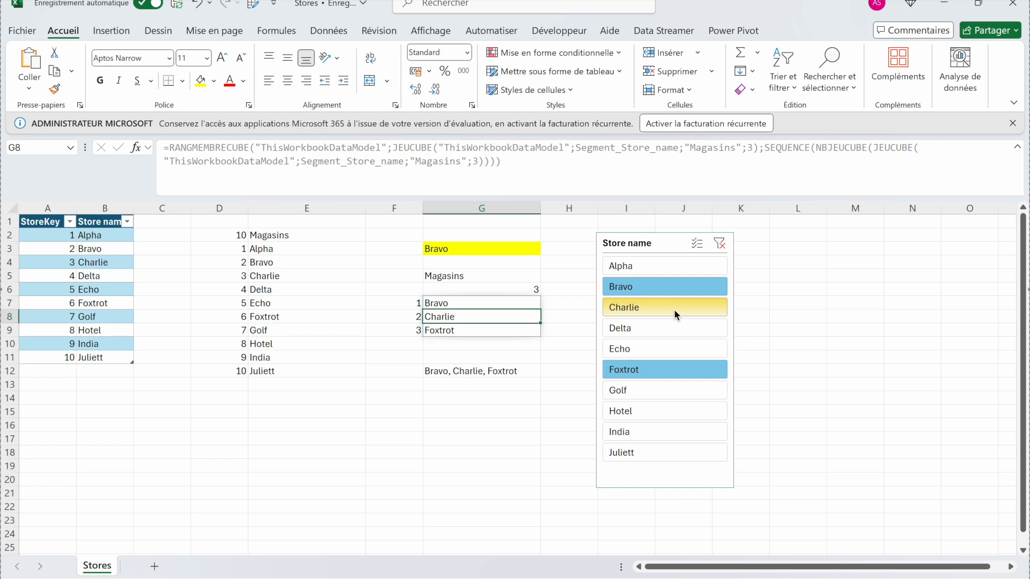
click(668, 325)
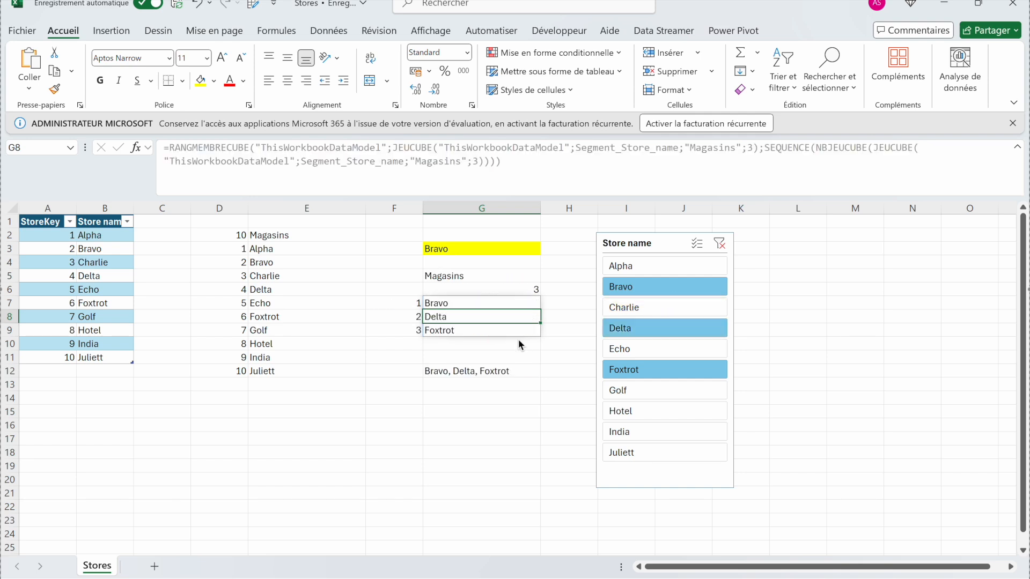
Begin a LET function around the G7 formula, with the variable name jeu on its own line before RANGMEMBRECUBE.
key(Up)
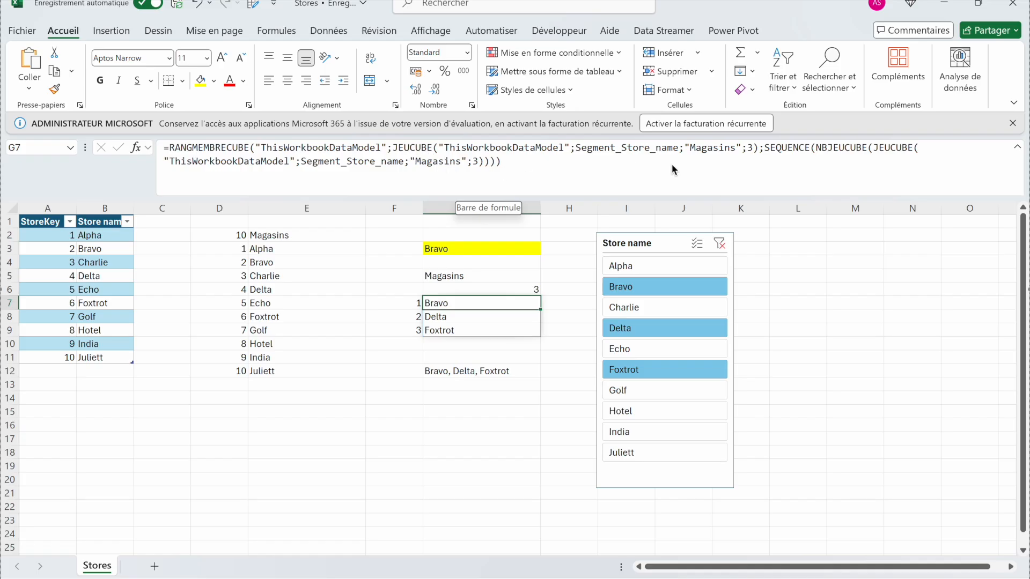
click(170, 148)
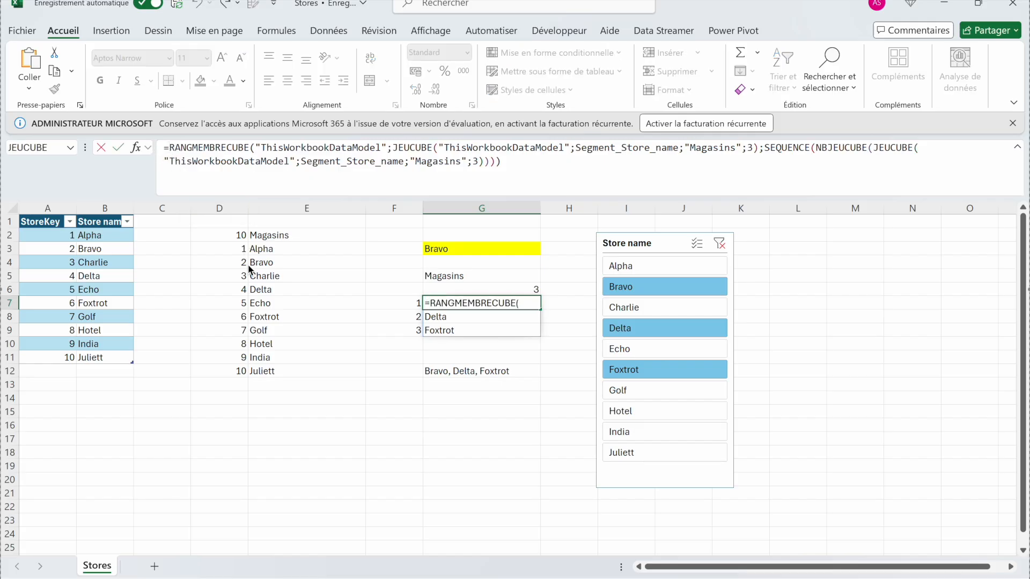
text(LET()
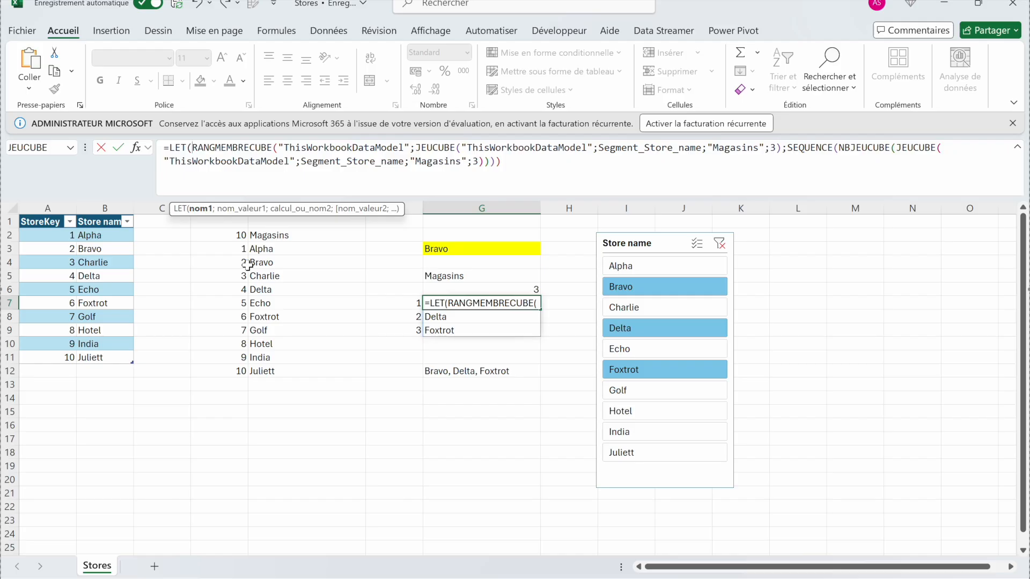
key(alt+Return)
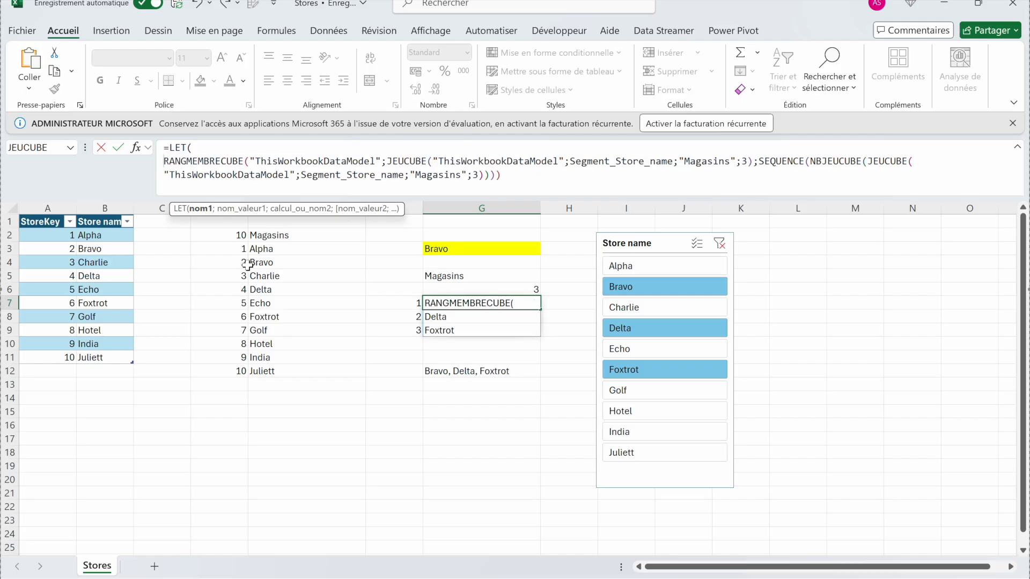
text(jeu;)
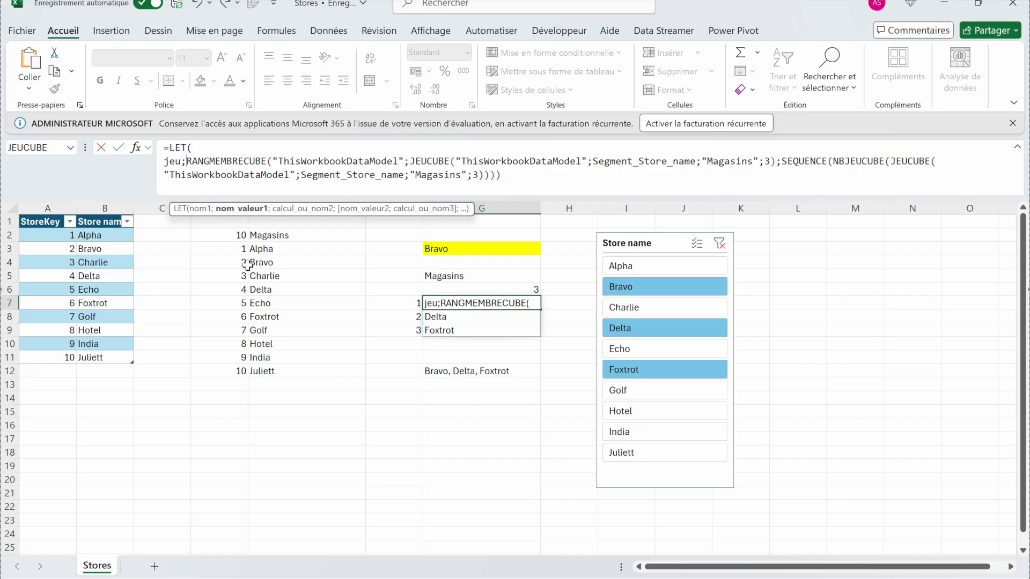
key(alt+Return)
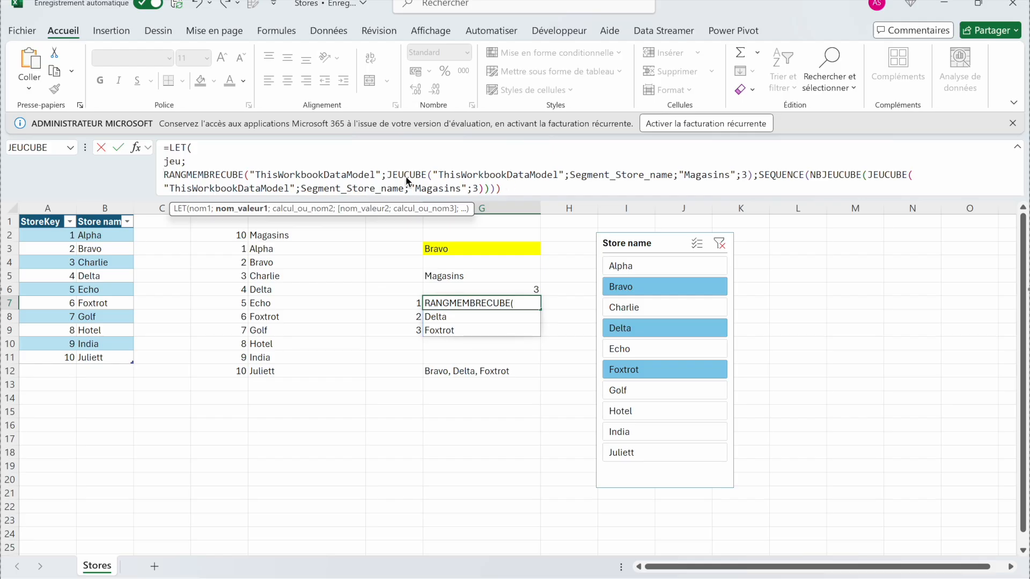
Move the JEUCUBE expression out of RANGMEMBRECUBE onto its own line below jeu, followed by a semicolon, as that variable's value.
click(752, 175)
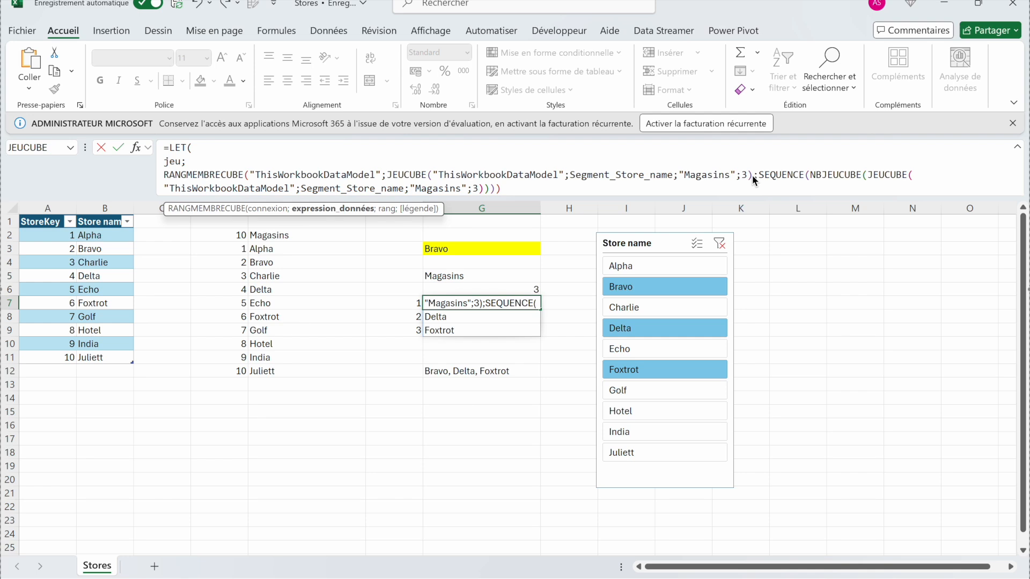
key(shift+Left)
key(shift+Left)
key(shift+Left)
key(shift+Left)
key(shift+Left)
key(shift+Left)
key(shift+Left)
key(shift+Left)
key(shift+Left)
key(shift+Left)
key(shift+Left)
key(shift+Left)
key(shift+Left)
key(shift+Left)
key(shift+Left)
key(shift+Left)
key(shift+Left)
key(shift+Left)
key(shift+Left)
key(shift+Left)
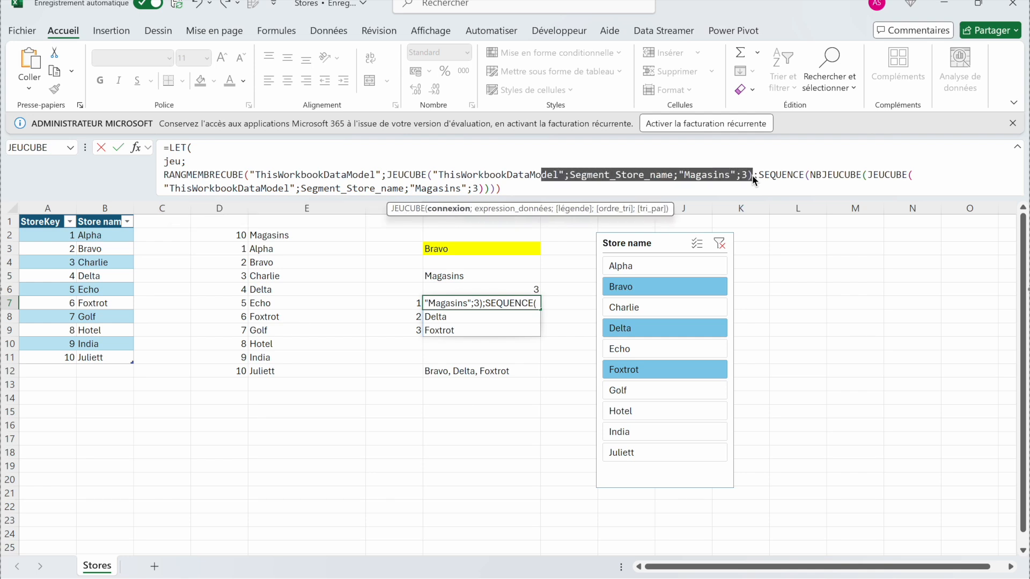
key(shift+Left)
key(shift+Left)
key(shift+Left)
key(shift+Left)
key(shift+Left)
key(shift+Left)
key(shift+Left)
key(shift+Left)
key(shift+Left)
key(shift+Left)
key(shift+Left)
key(shift+Left)
key(shift+Left)
key(shift+Left)
key(shift+Left)
key(shift+Left)
key(shift+Left)
key(shift+Left)
key(shift+Left)
key(shift+Left)
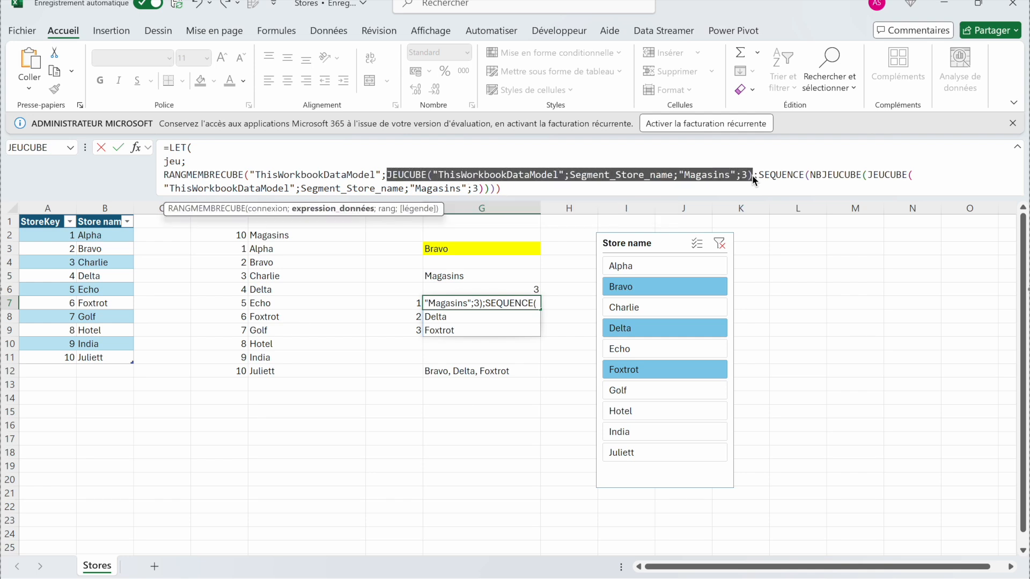
key(ctrl+x)
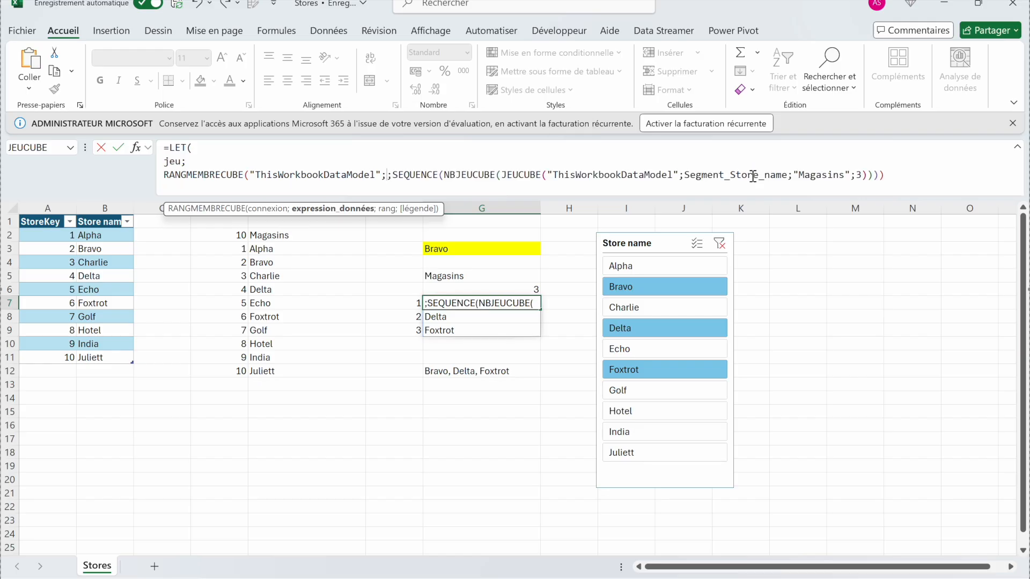
click(207, 164)
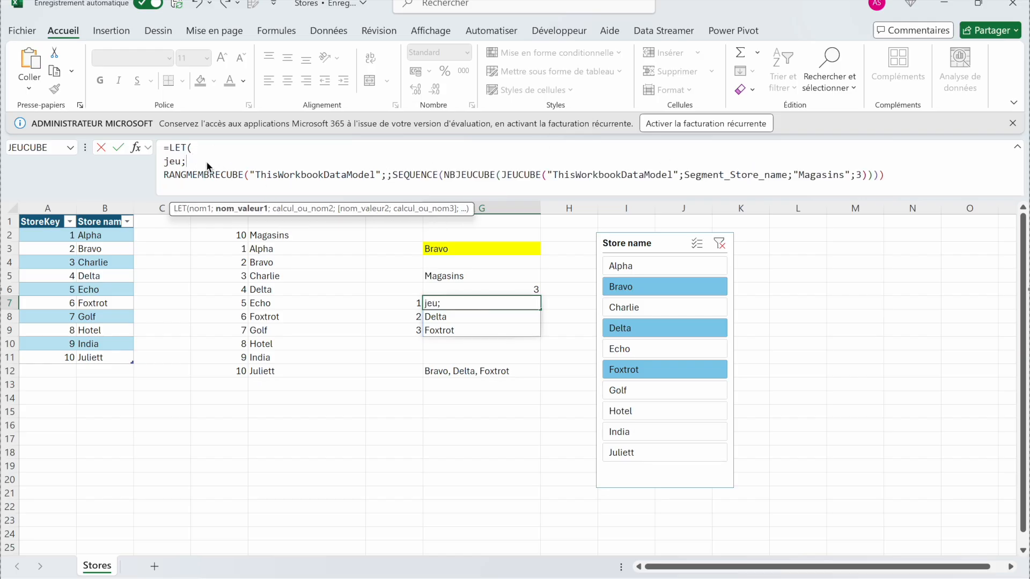
key(alt+Return)
key(ctrl+v)
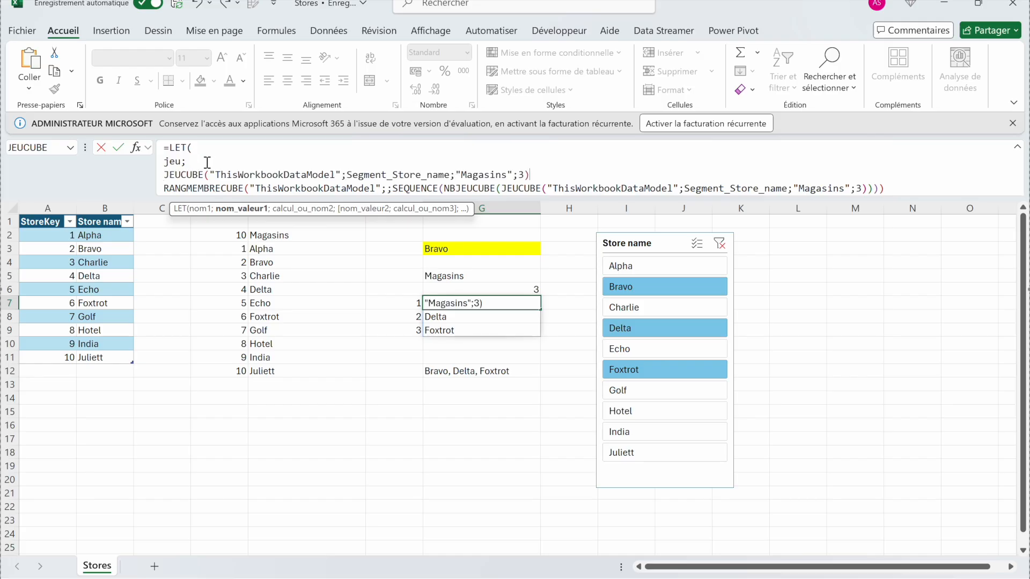
text(;)
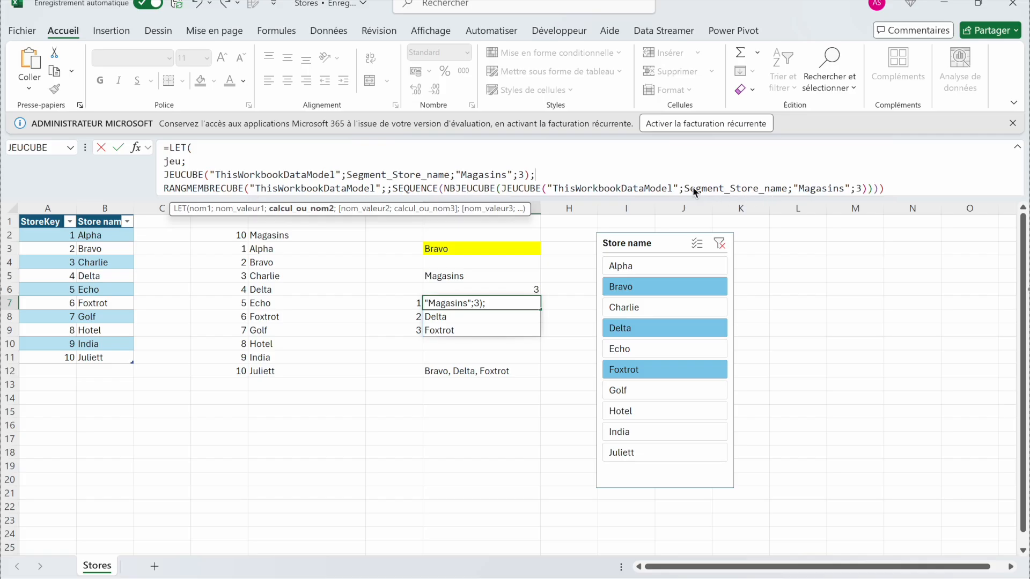
Use jeu as the set in RANGMEMBRECUBE and in place of the JEUCUBE expression inside NBJEUCUBE, and close the LET formula.
click(387, 188)
text(jeu)
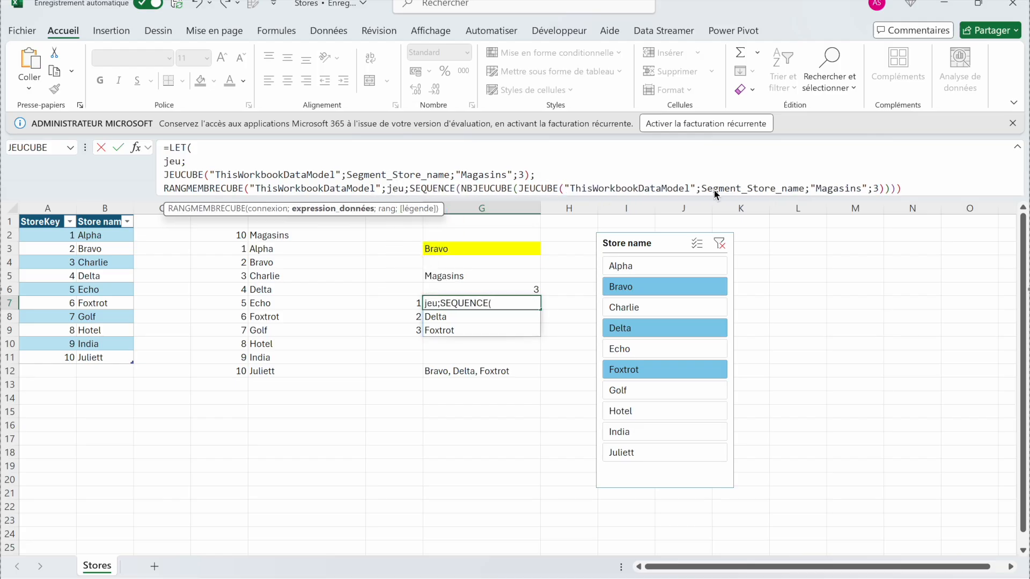
click(883, 188)
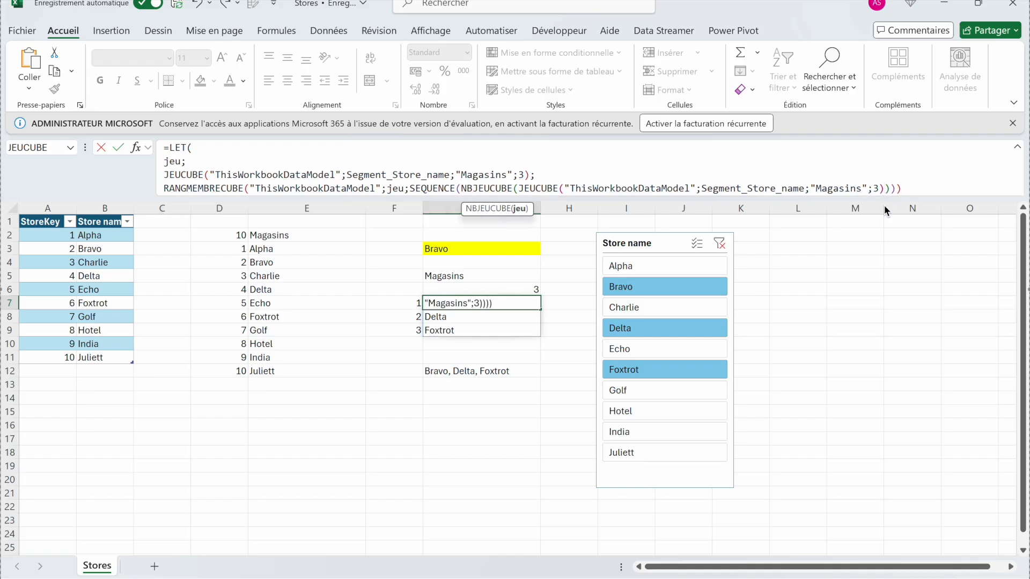
key(shift+Left)
key(shift+Left)
key(shift+Left)
key(shift+Left)
key(shift+Left)
key(shift+Left)
key(shift+Left)
key(shift+Left)
key(shift+Left)
key(shift+Left)
key(shift+Left)
key(shift+Left)
key(shift+Left)
key(shift+Left)
key(shift+Left)
key(shift+Left)
key(shift+Left)
key(shift+Left)
key(shift+Left)
key(shift+Left)
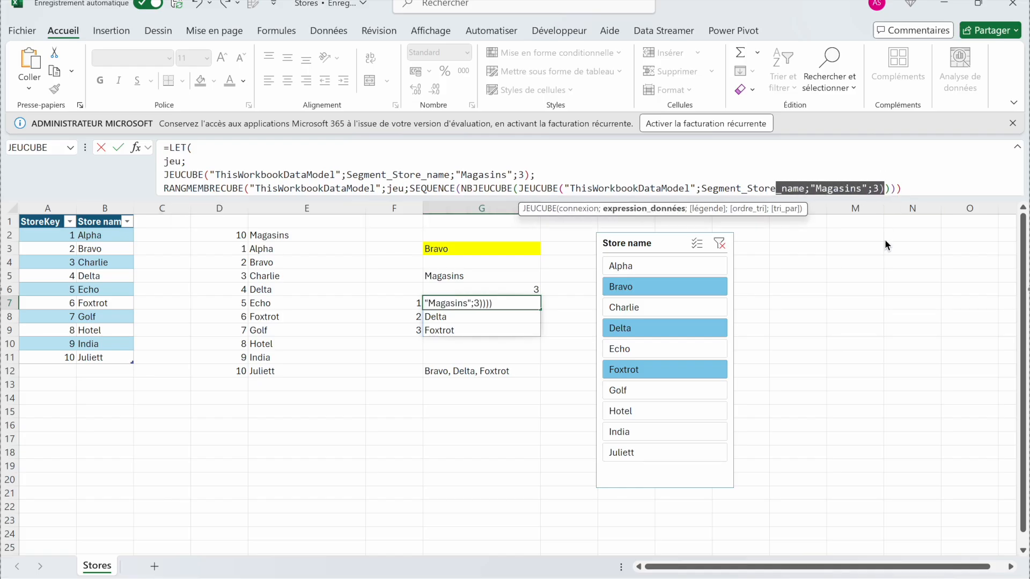
key(shift+Left)
key(shift+Left)
key(shift+Left)
key(shift+Left)
key(shift+Left)
key(shift+Left)
key(shift+Left)
key(shift+Left)
key(shift+Left)
key(shift+Left)
key(shift+Left)
key(shift+Left)
key(shift+Left)
key(shift+Left)
key(shift+Left)
key(shift+Left)
key(shift+Left)
key(shift+Left)
key(shift+Left)
key(shift+Left)
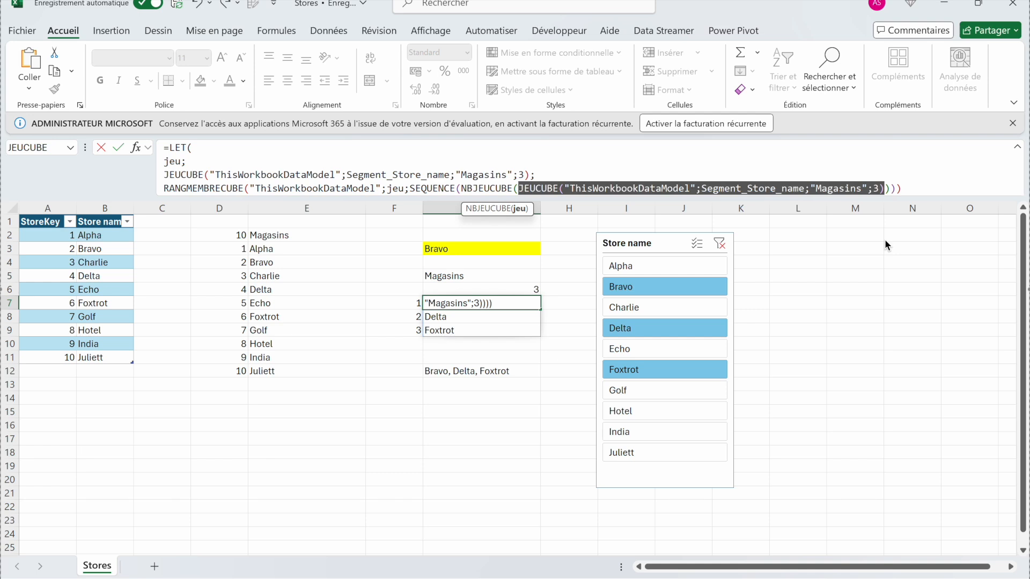
text(jeu)
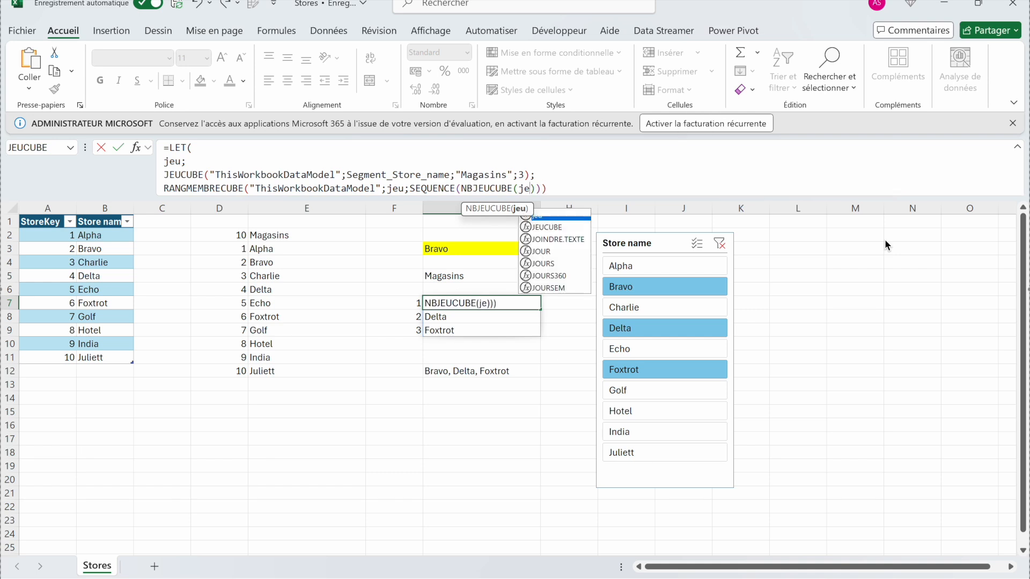
key(Escape)
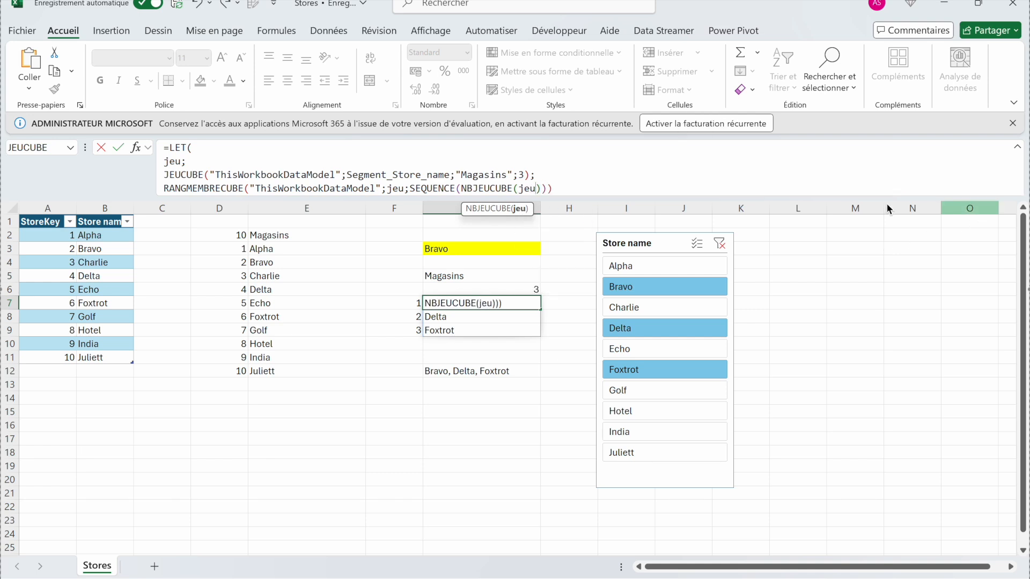
text())
key(Return)
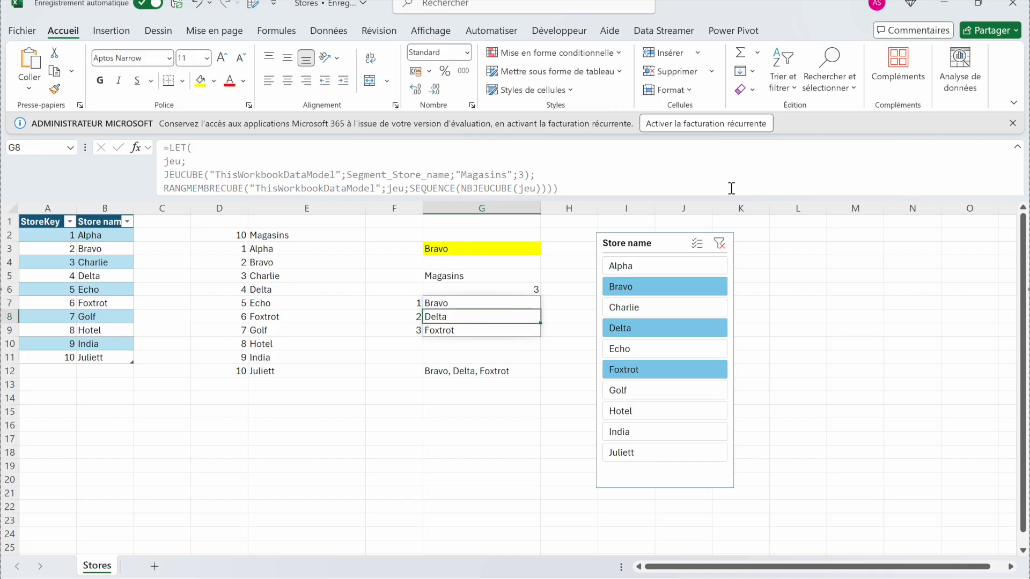
Enlarge the formula bar and break the G7 formula so each RANGMEMBRECUBE argument and NBJEUCUBE(jeu) starts on its own line.
click(512, 304)
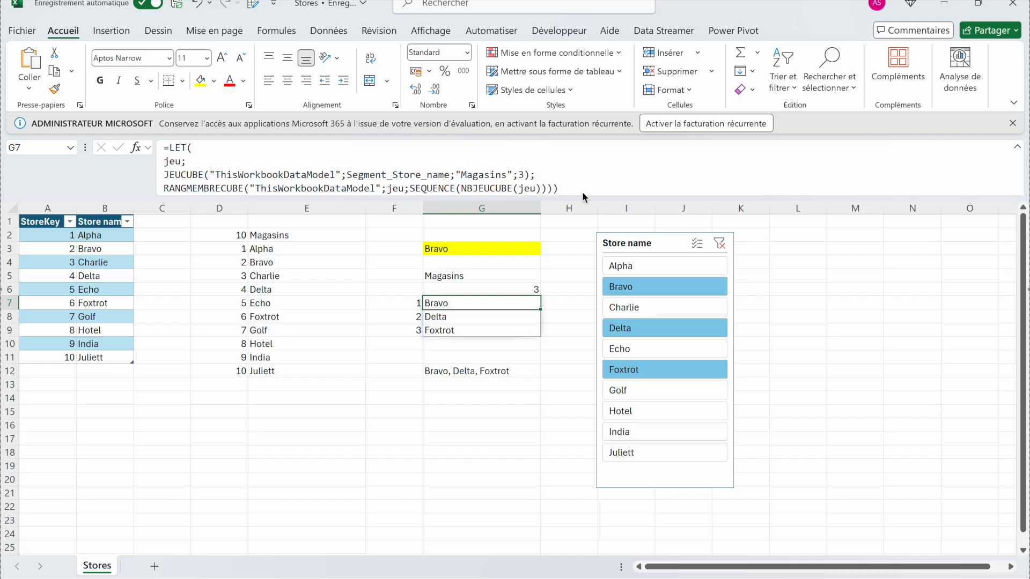
drag(582, 194, 563, 291)
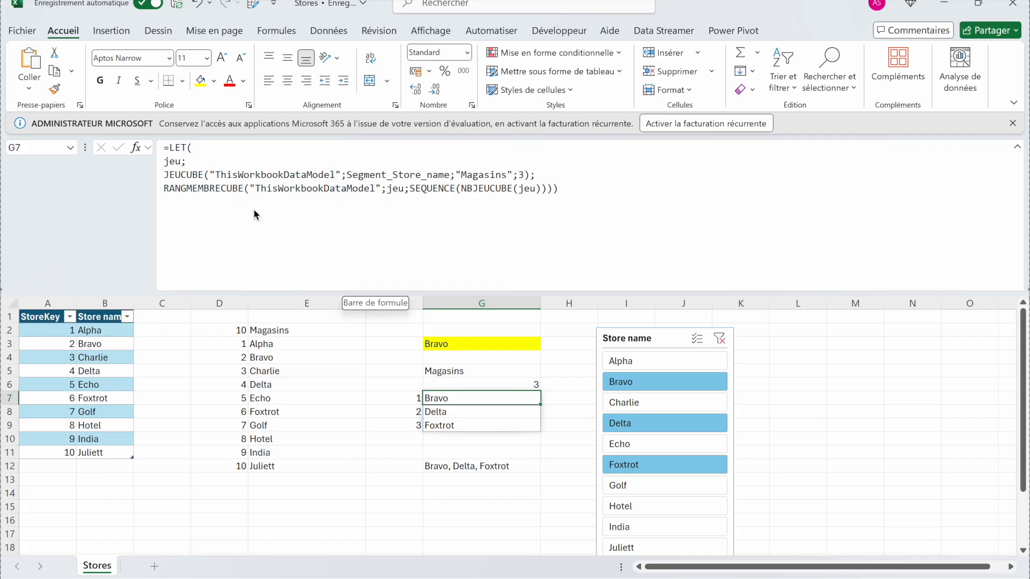
click(249, 189)
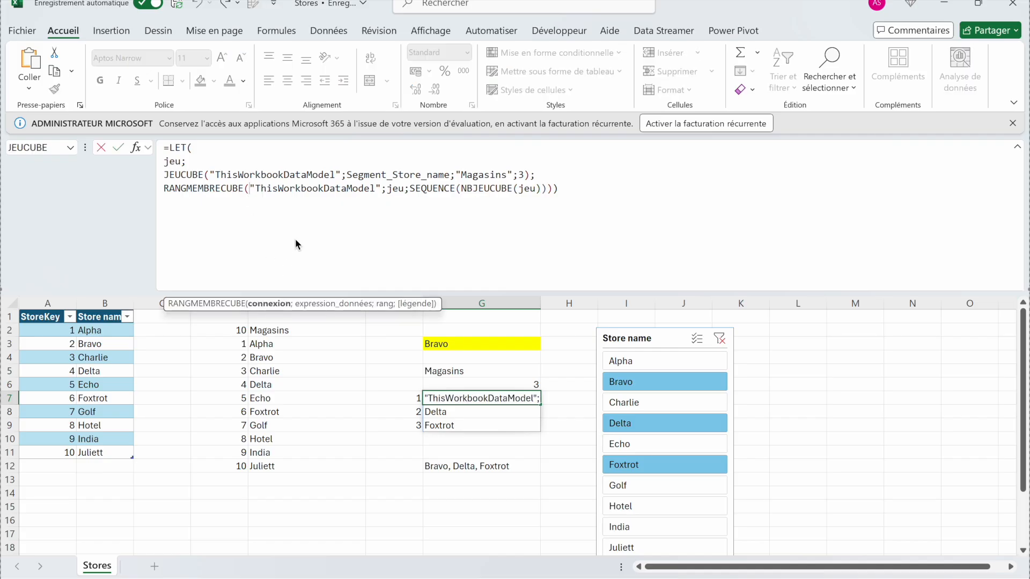
key(alt+Return)
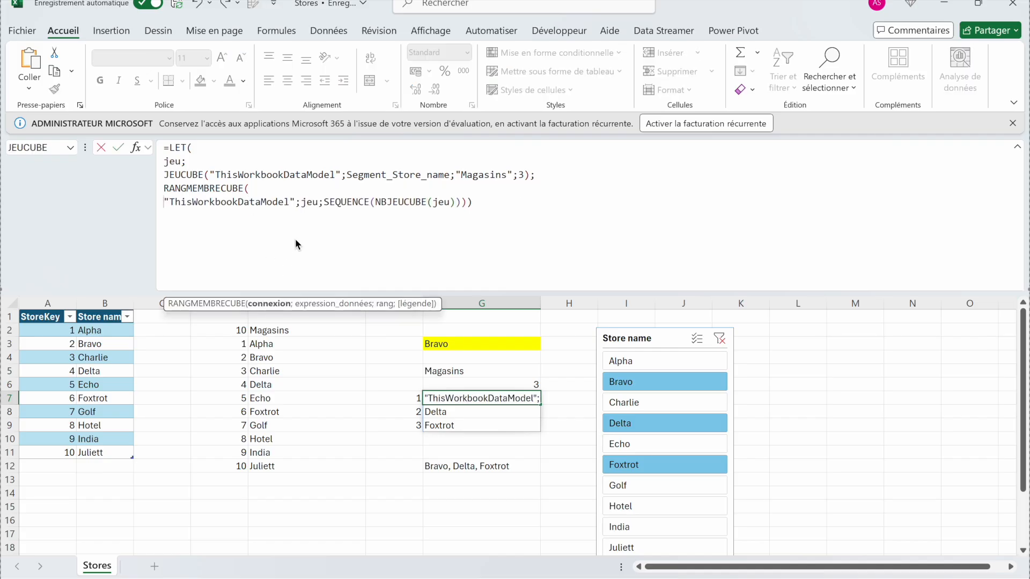
click(301, 202)
key(alt+Return)
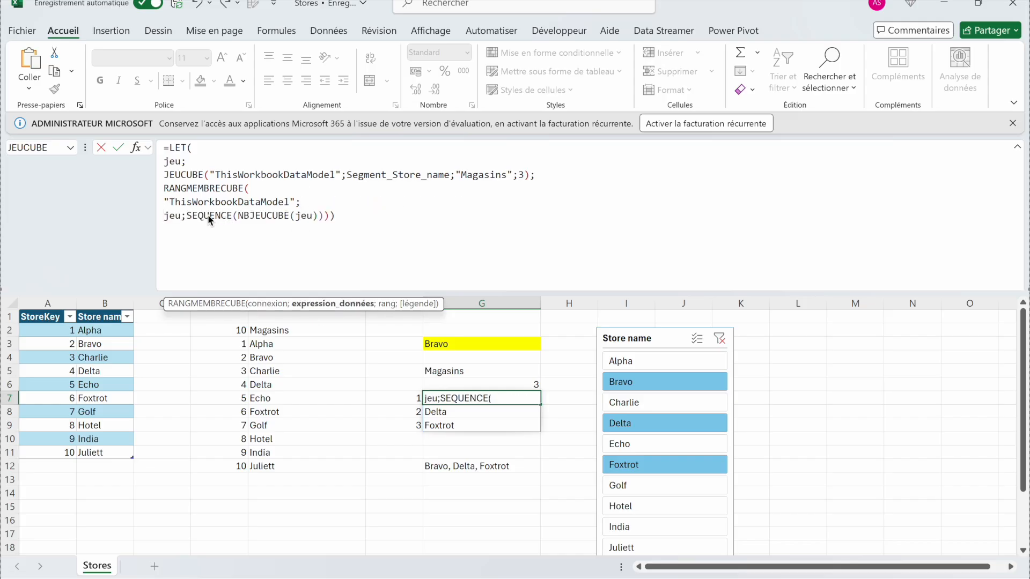
click(187, 215)
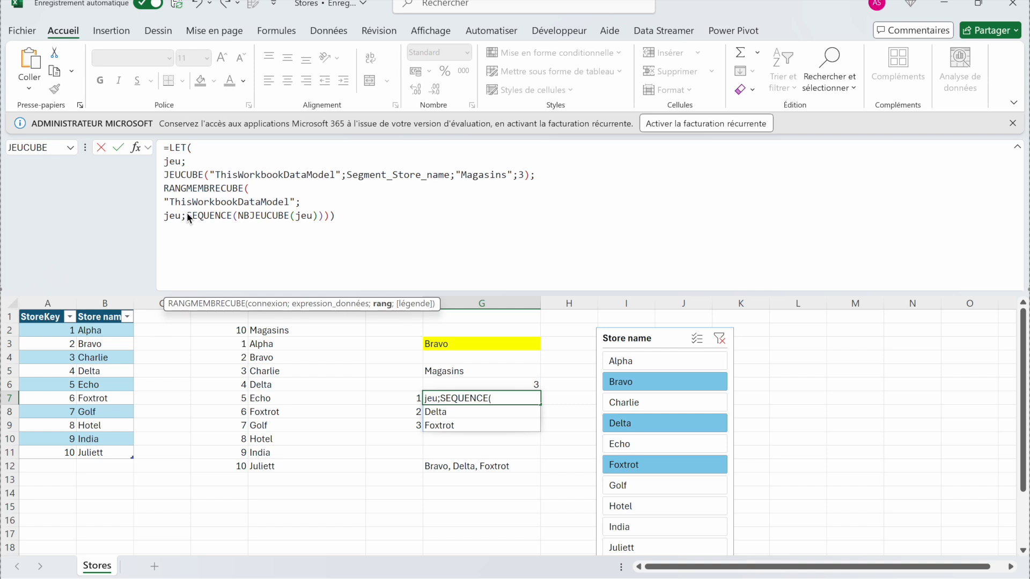
key(alt+Return)
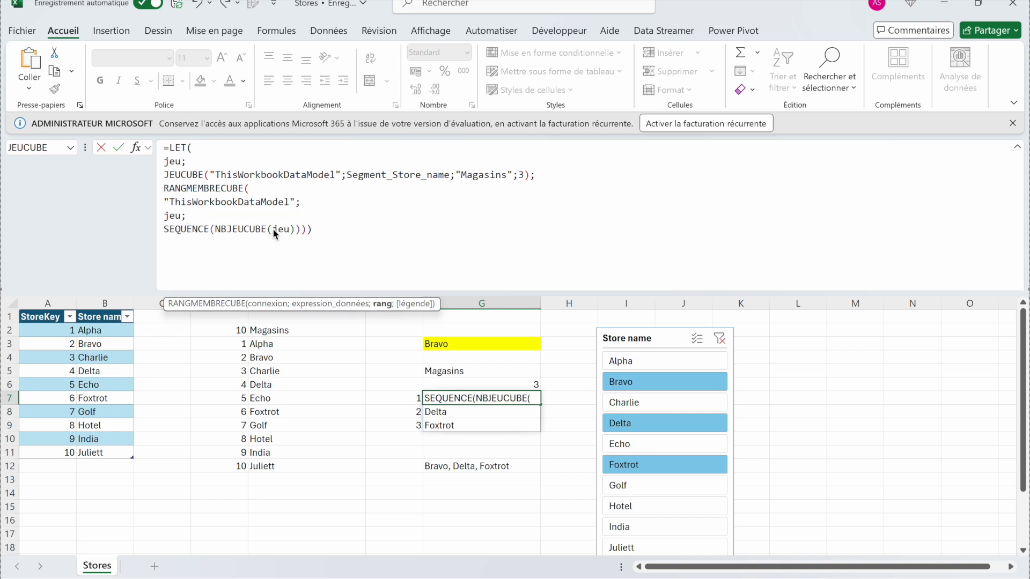
click(214, 230)
key(alt+Return)
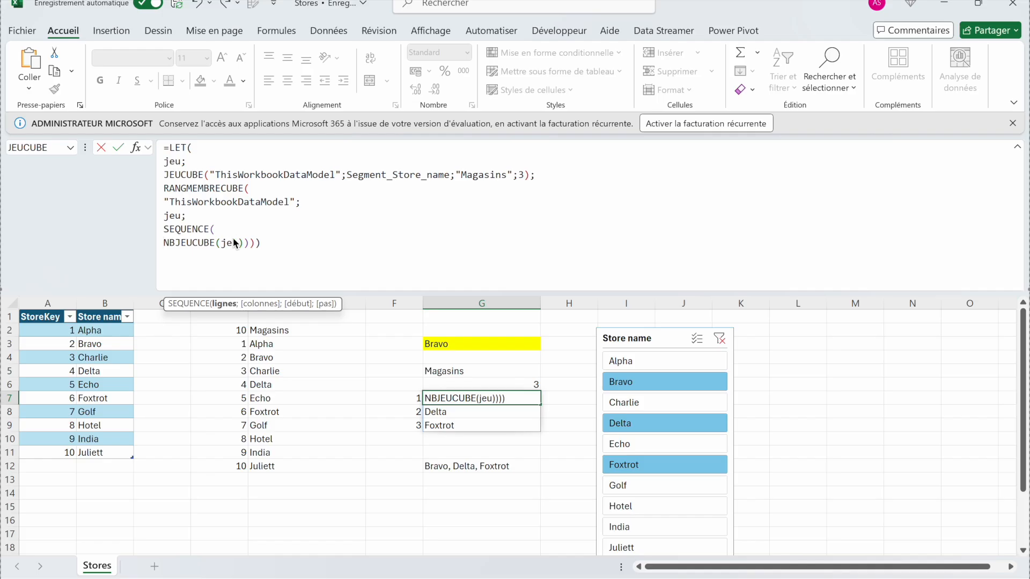
click(269, 246)
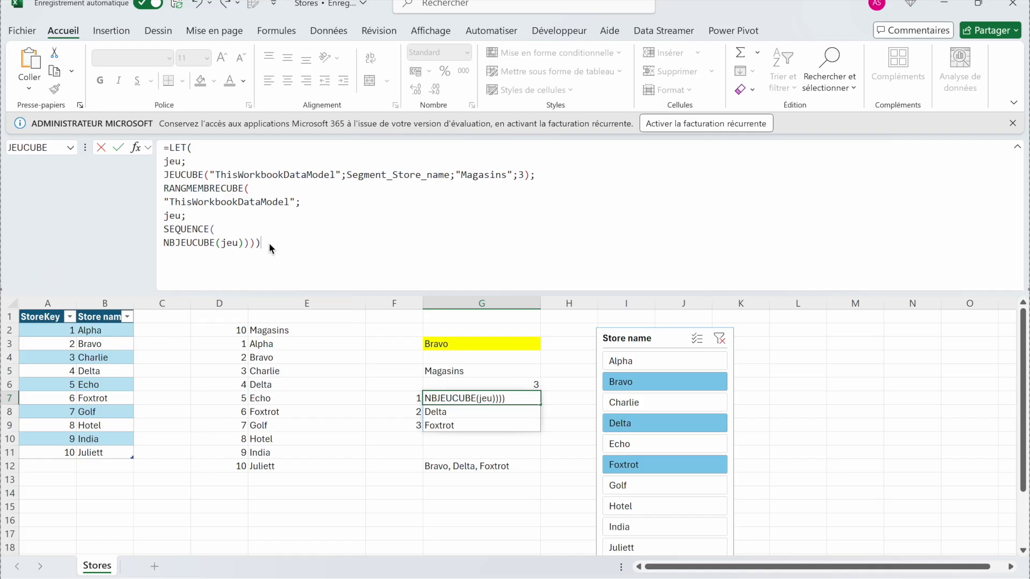
key(Return)
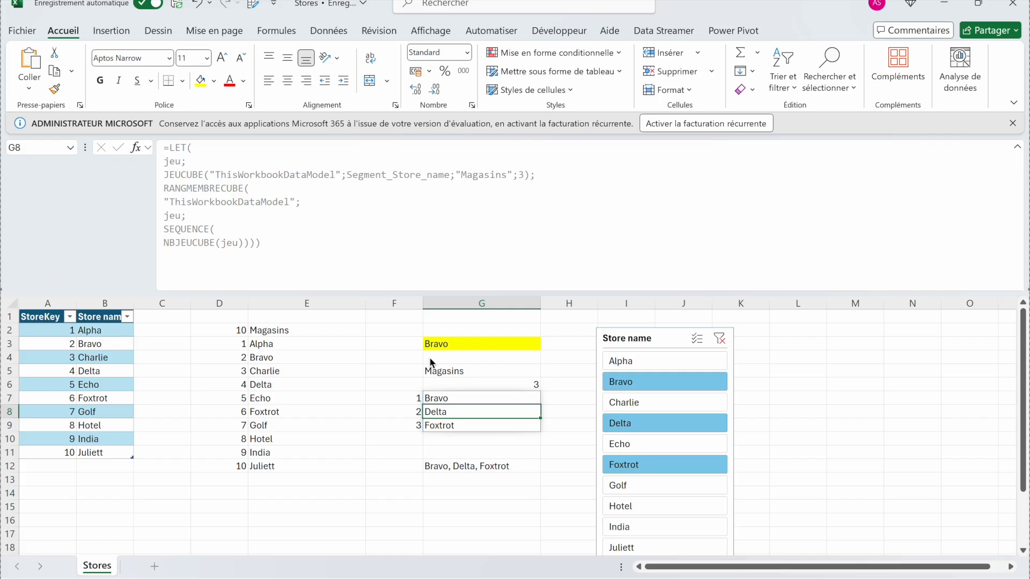
With G7 selected, change the Store name slicer selection to Bravo and Delta only.
click(513, 399)
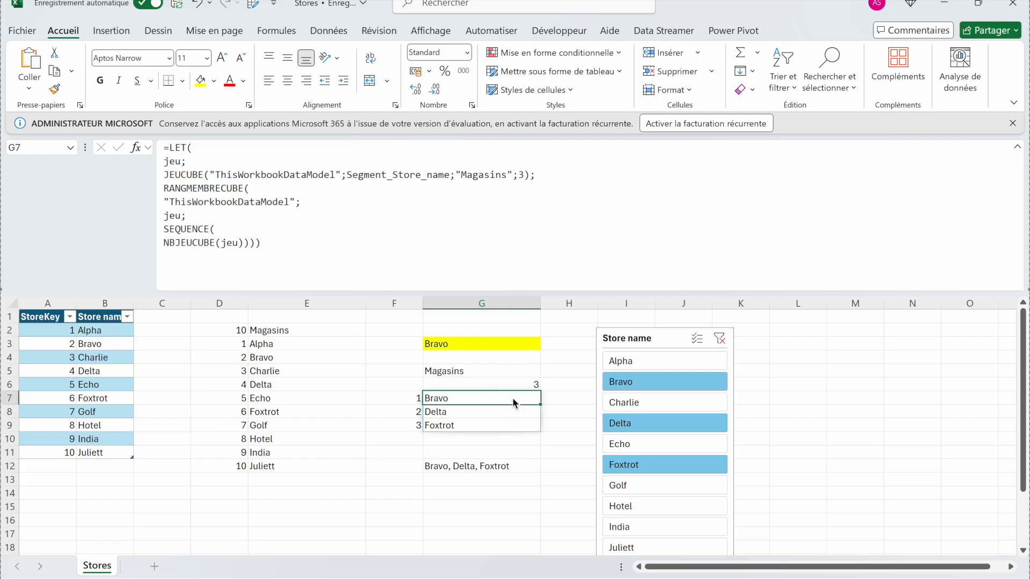
click(624, 444)
click(643, 423)
click(653, 379)
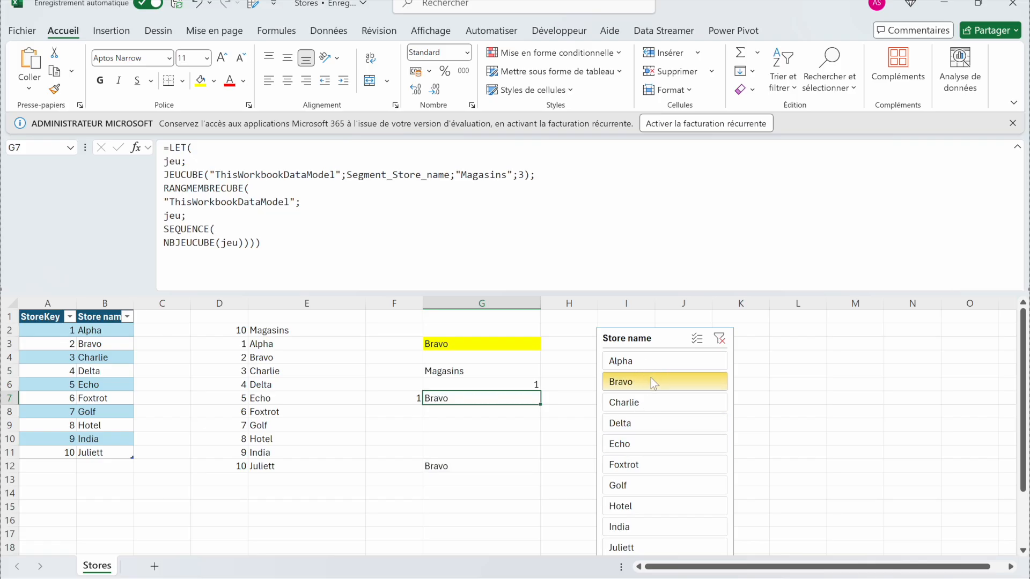
ctrl+click(645, 425)
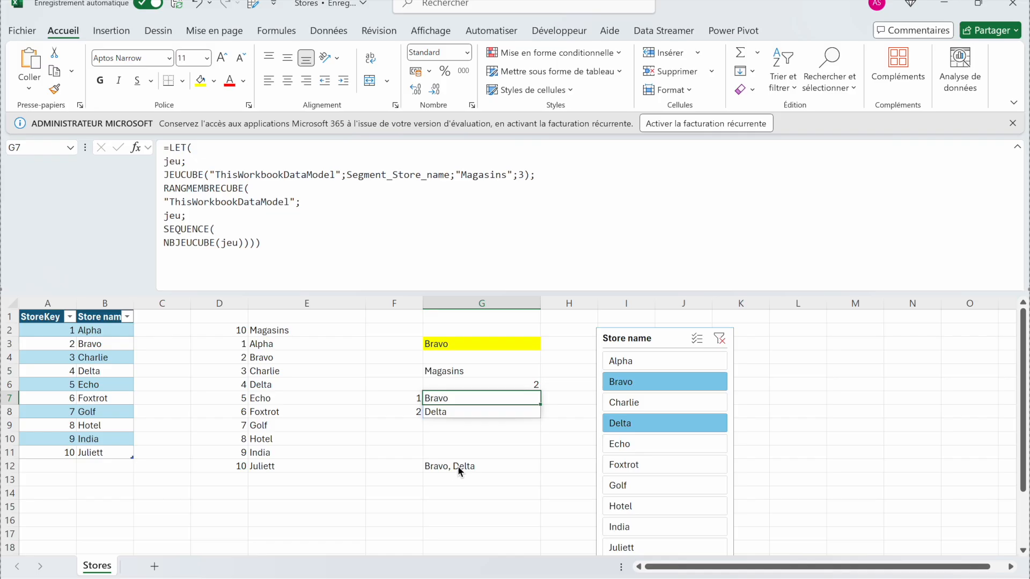